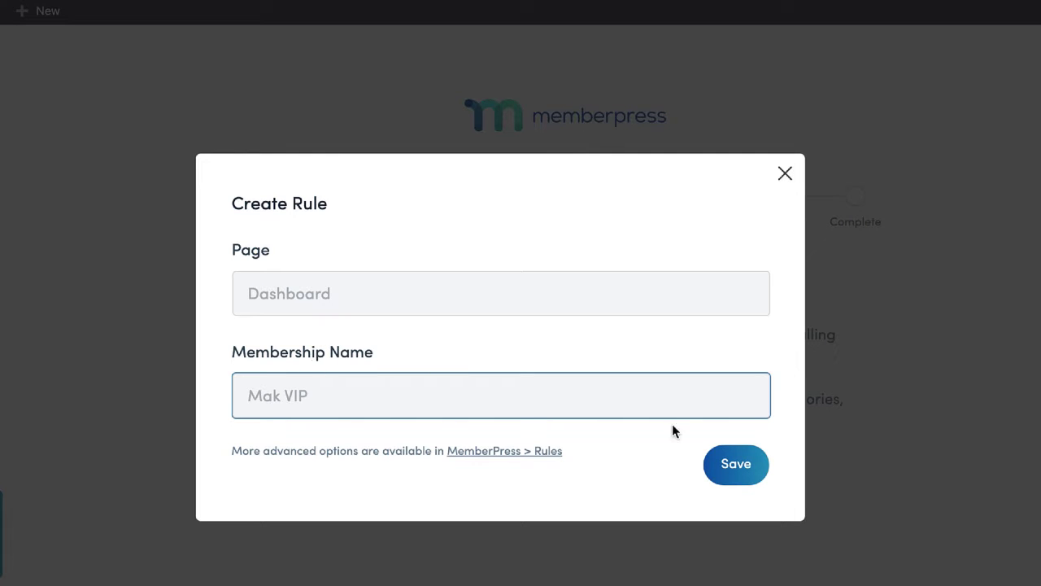
Step: Save the rule protecting the Dashboard page for the Mak VIP membership and continue to the payment options
left_click(736, 465)
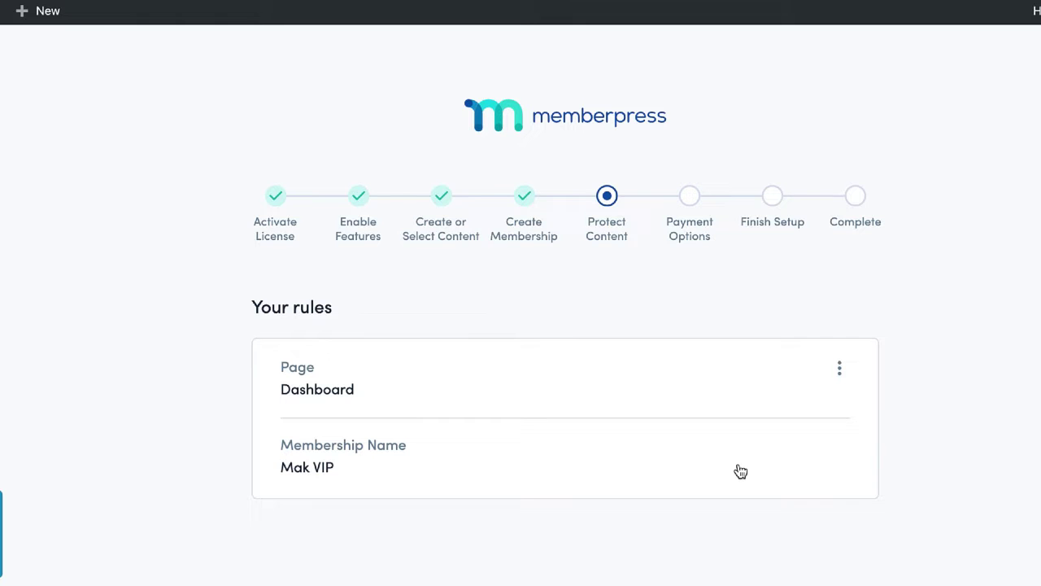
left_click(965, 554)
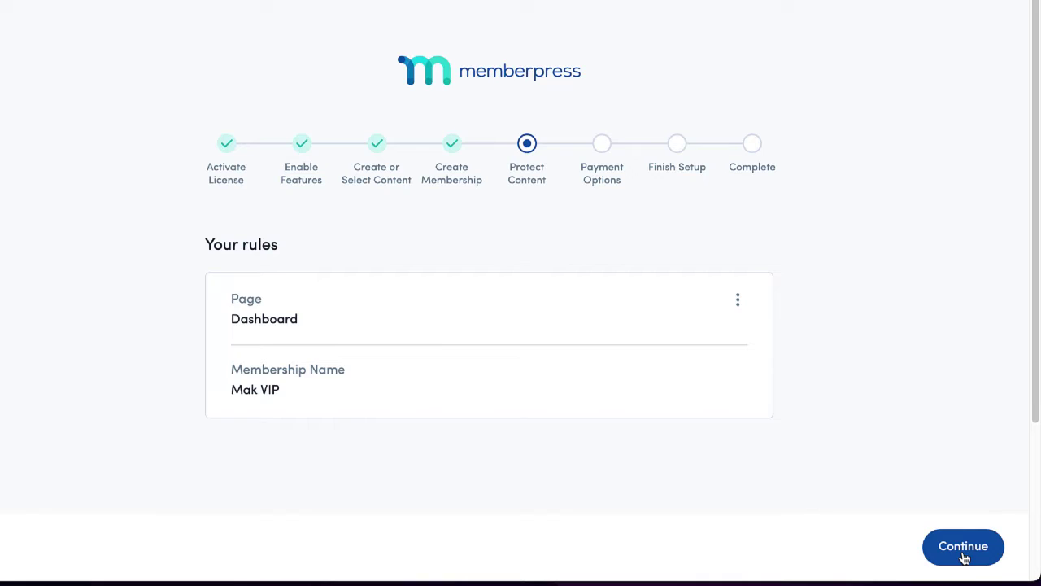
Step: Skip the Stripe gateway, add the offline payment option instead, and collapse the overview video on the completion page
scroll(881, 442, "down", 3)
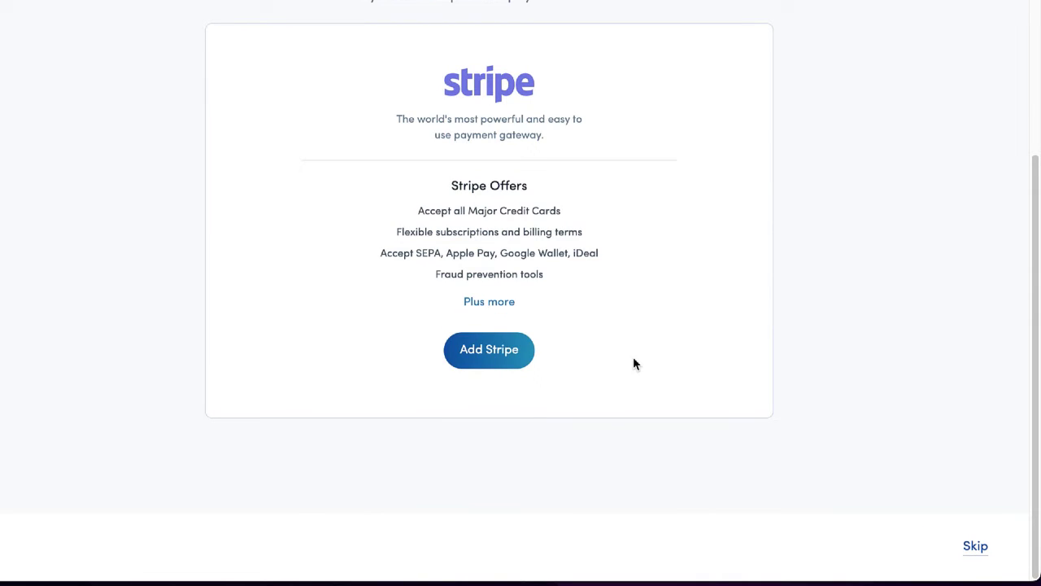
scroll(634, 363, "up", 2)
scroll(572, 396, "up", 2)
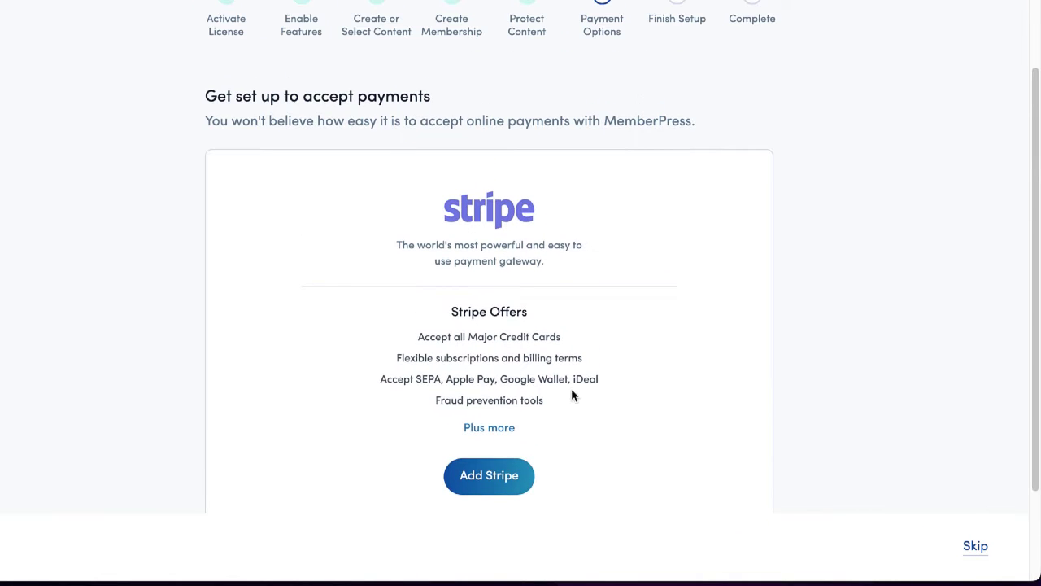
left_click(975, 547)
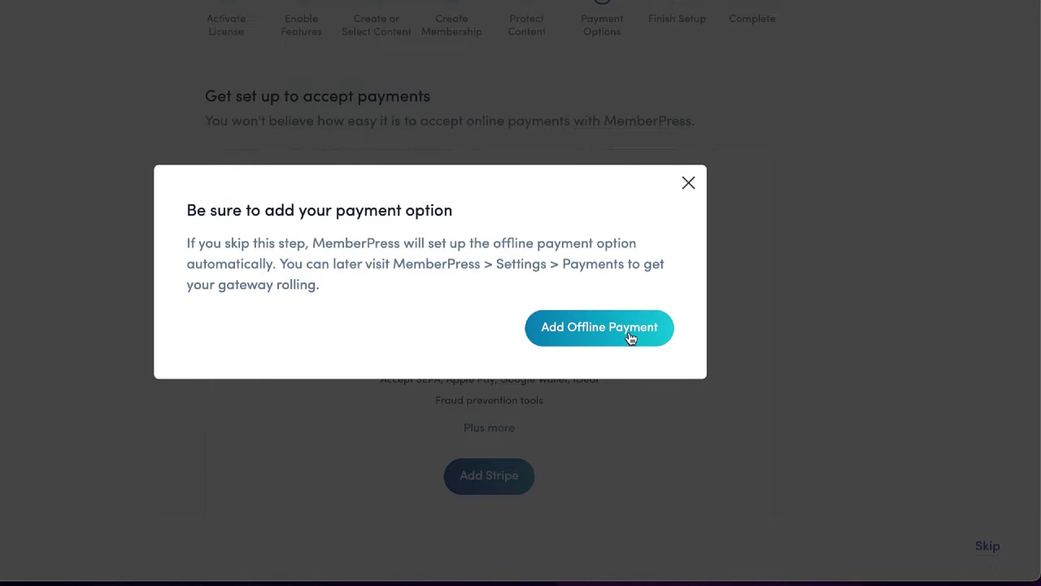
left_click(630, 334)
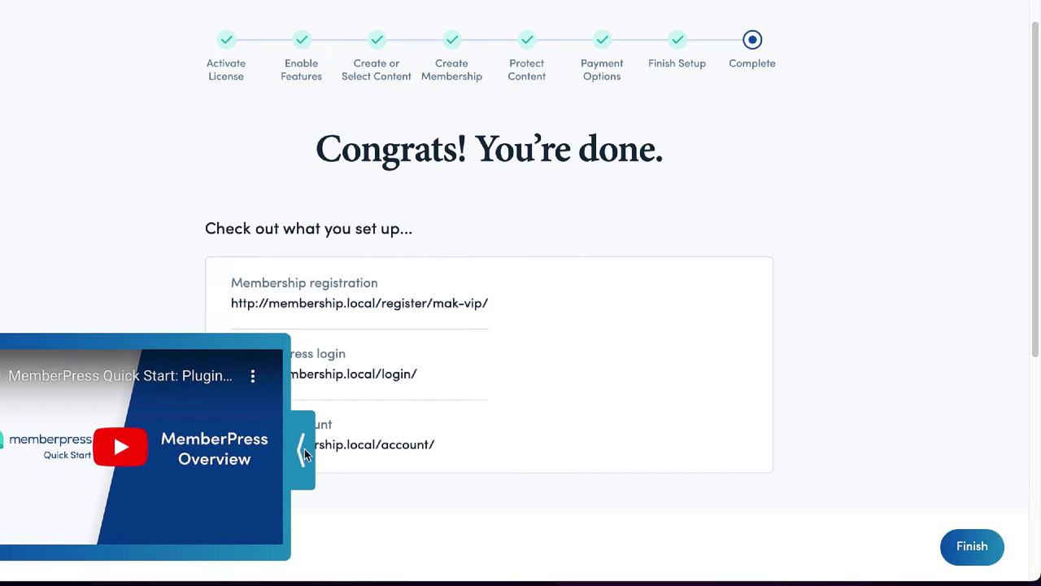
left_click(305, 454)
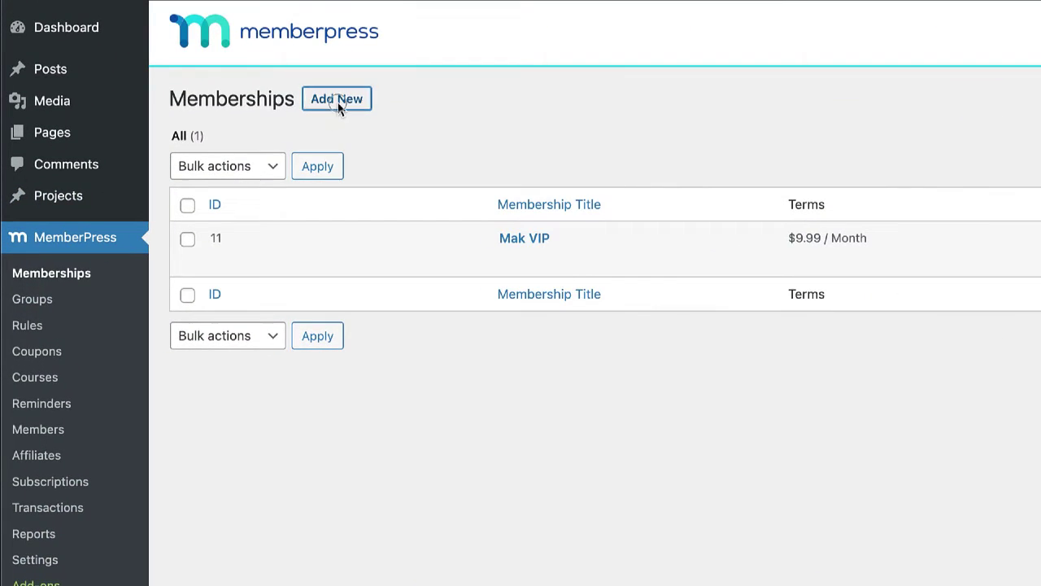
Step: Create a new membership titled "Lifetime" with lifetime access and publish it
left_click(336, 99)
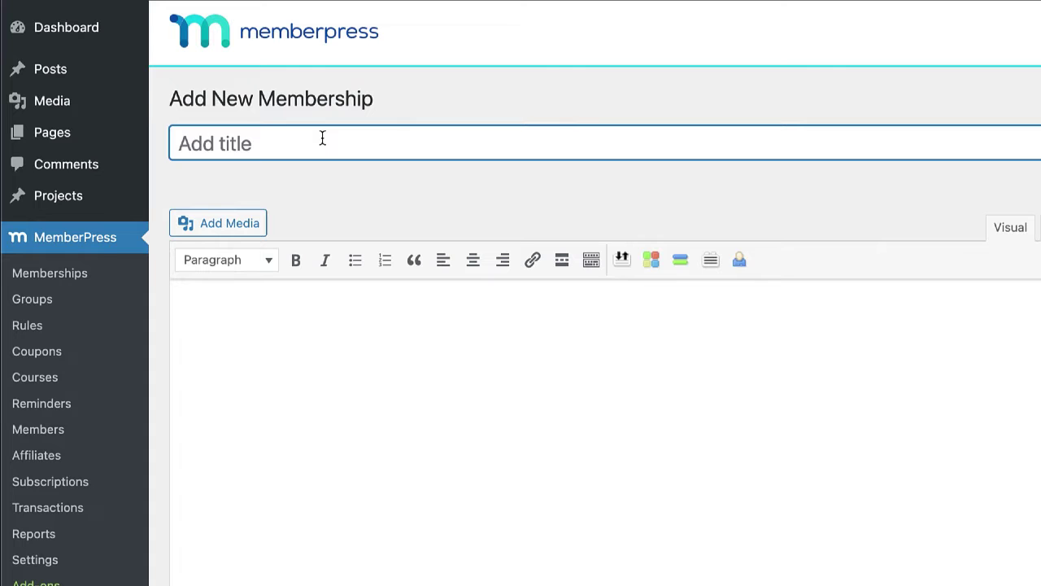
type("Lifetime")
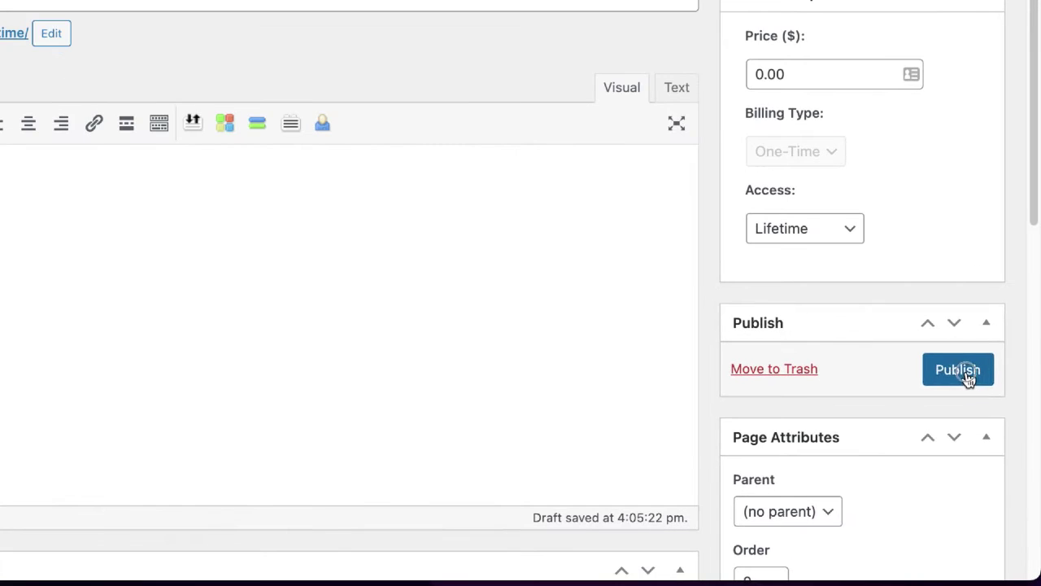
left_click(978, 421)
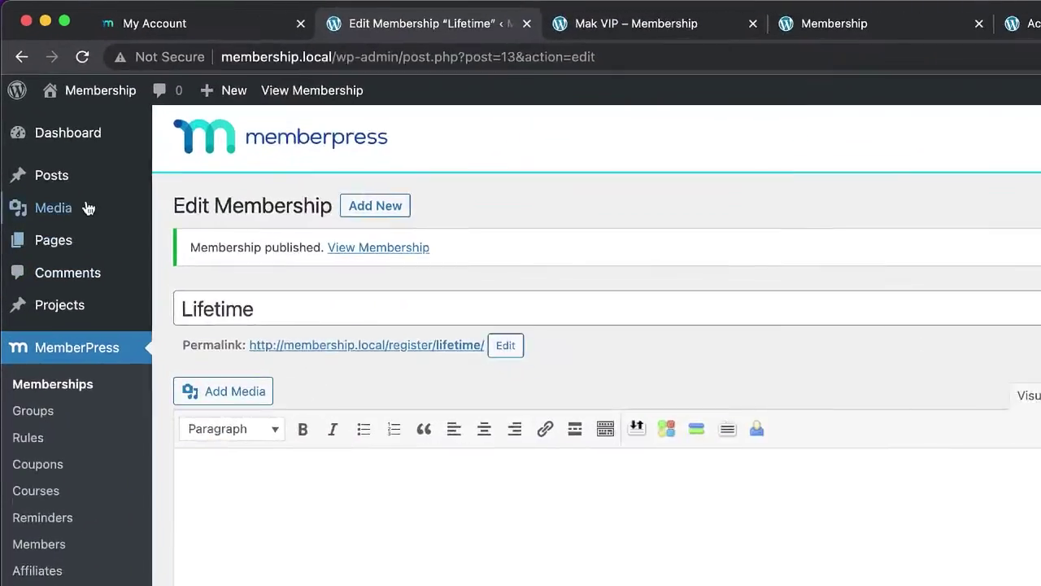
Step: Create a new blog post titled "Post One" using the default editor instead of the Divi Builder
mouse_move(81, 176)
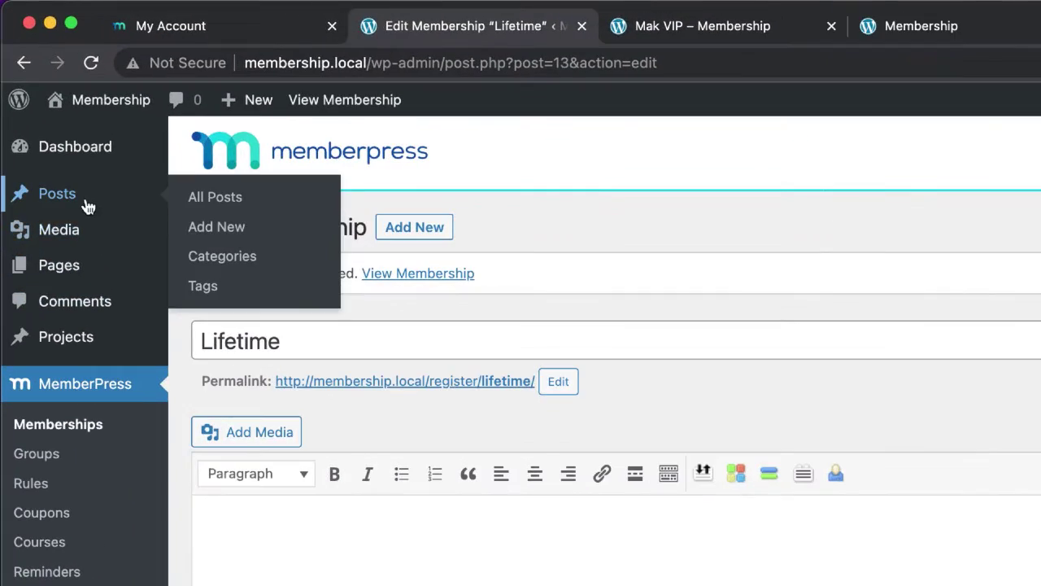
left_click(210, 216)
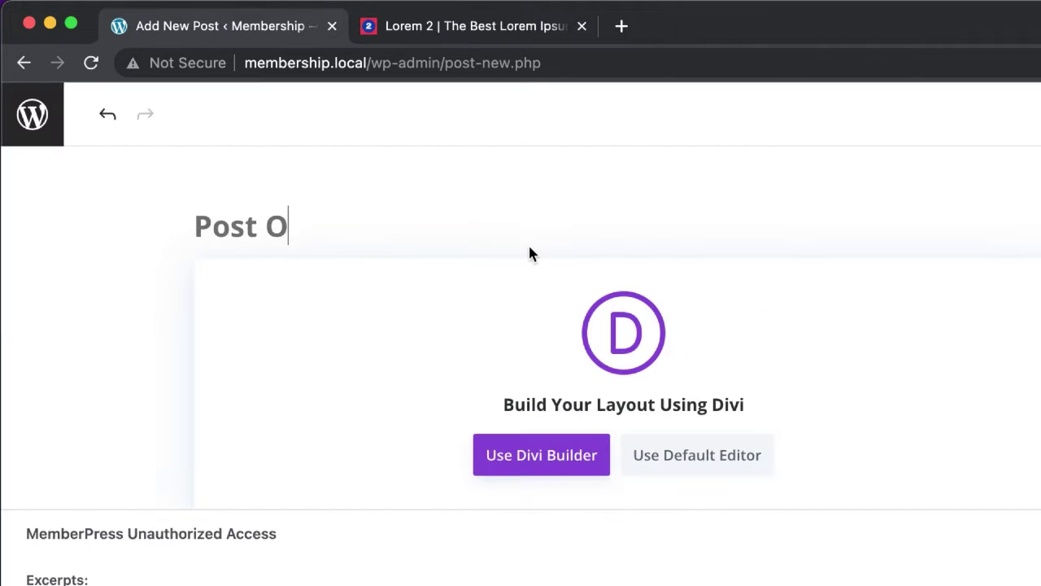
type("ne")
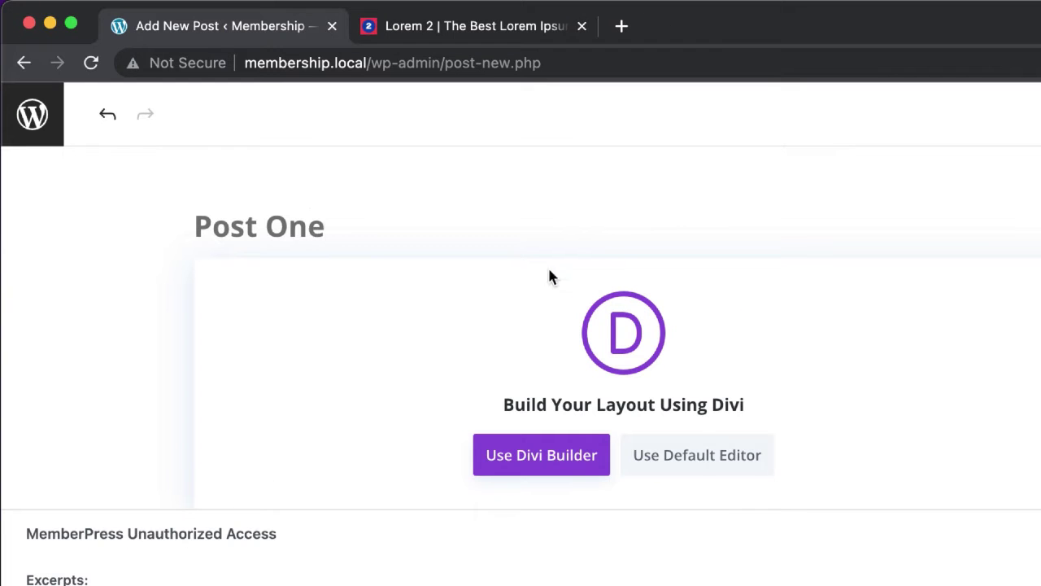
left_click(704, 465)
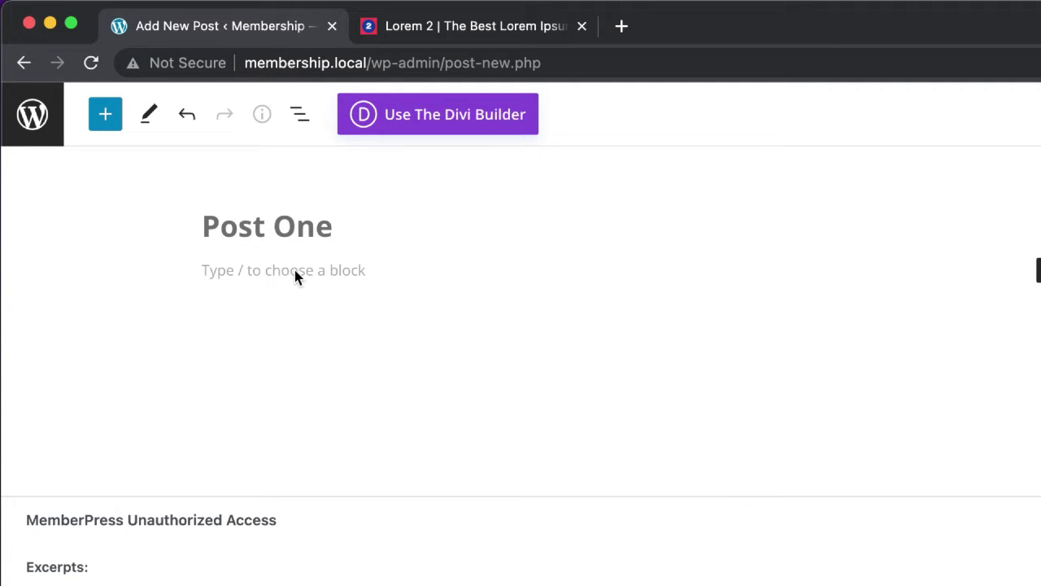
Step: Fill the body of Post One with lorem ipsum paragraphs and publish the post
left_click(295, 269)
type("Lorem ipsum dolor sit amet, consectetuer adipiscing elit. Donec odio. Quisque volutpat mattis eros. Nullam malesuada erat ut turpis. Suspendisse urna nibh, viverra non, semper suscipit, posuere a, pede.  Donec nec justo eget felis facilisis fermentum. Aliquam porttitor mauris sit amet orci. Aenean dignissim pellentesque felis.  Morbi in sem quis dui placerat ornare. Pellentesque odio nisi, euismod in, pharetra a, ultricies in, diam. Sed arcu. Cras consequat.")
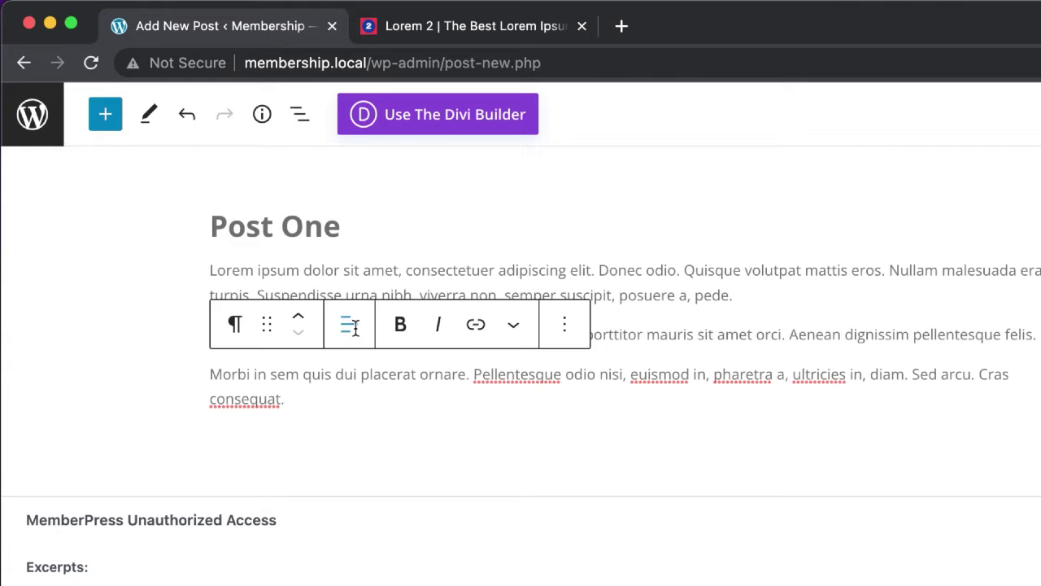
left_click(891, 94)
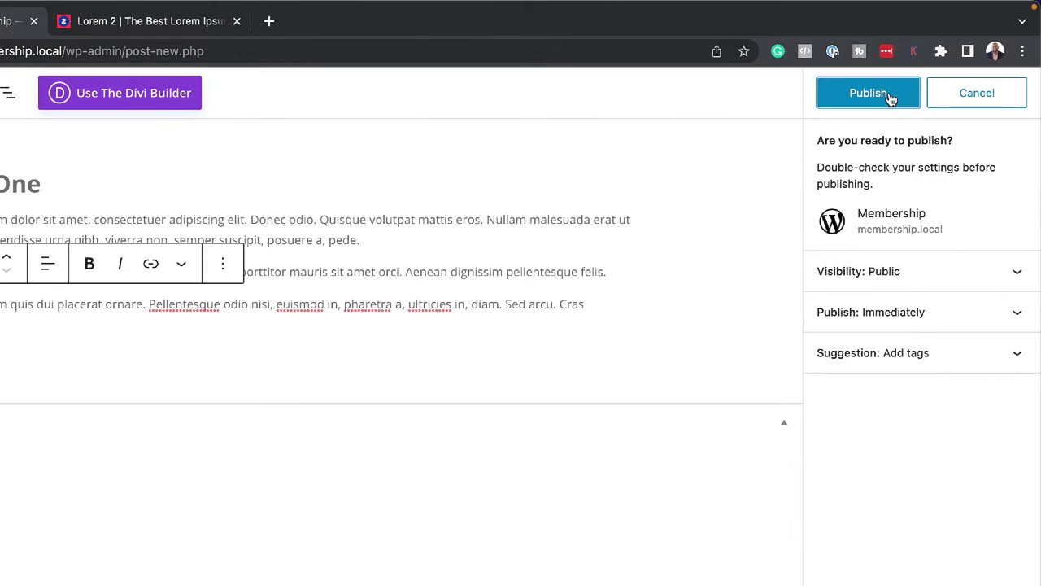
left_click(891, 98)
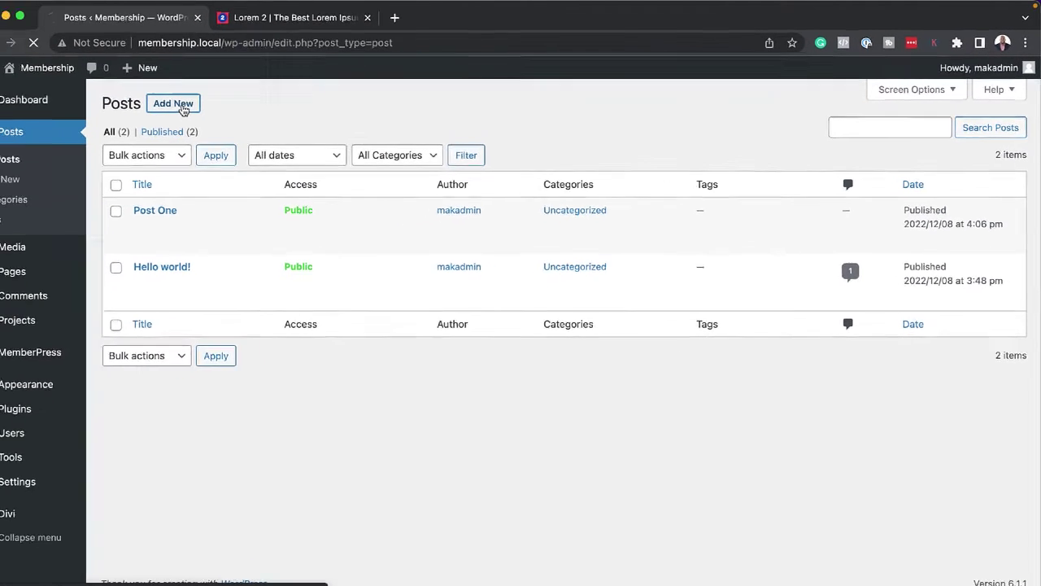
Step: Publish a second post titled "Post Two" with the same lorem ipsum paragraphs, and return to the posts list
left_click(18, 129)
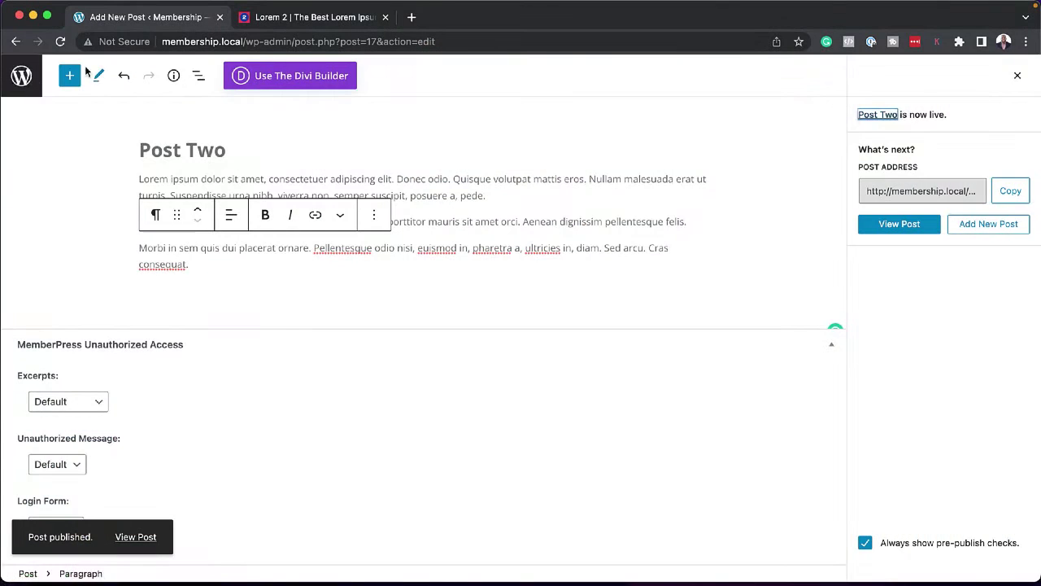
left_click(23, 74)
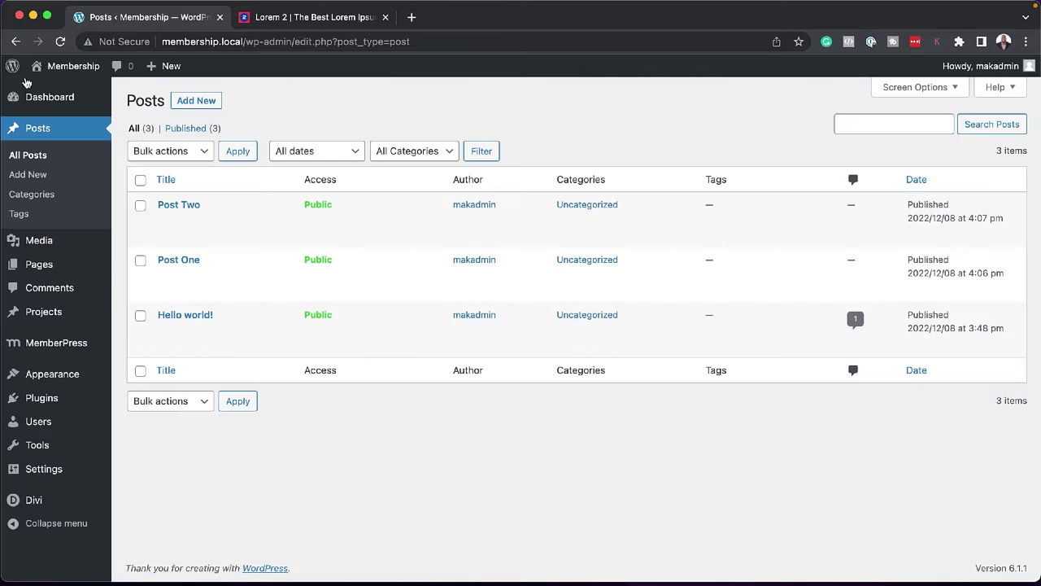
Step: Open the Lifetime membership for editing from the MemberPress memberships list
mouse_move(56, 343)
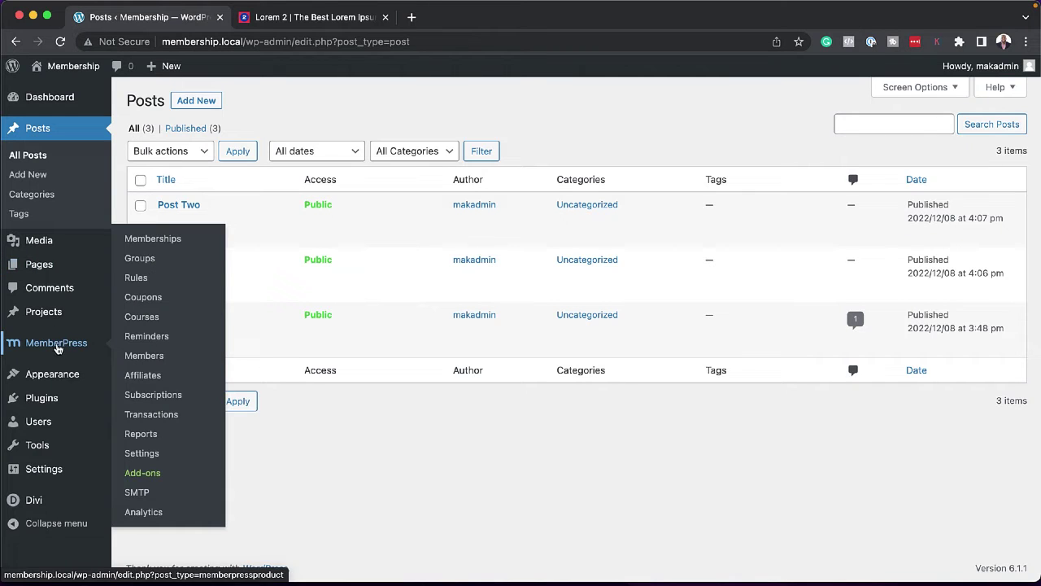
left_click(155, 240)
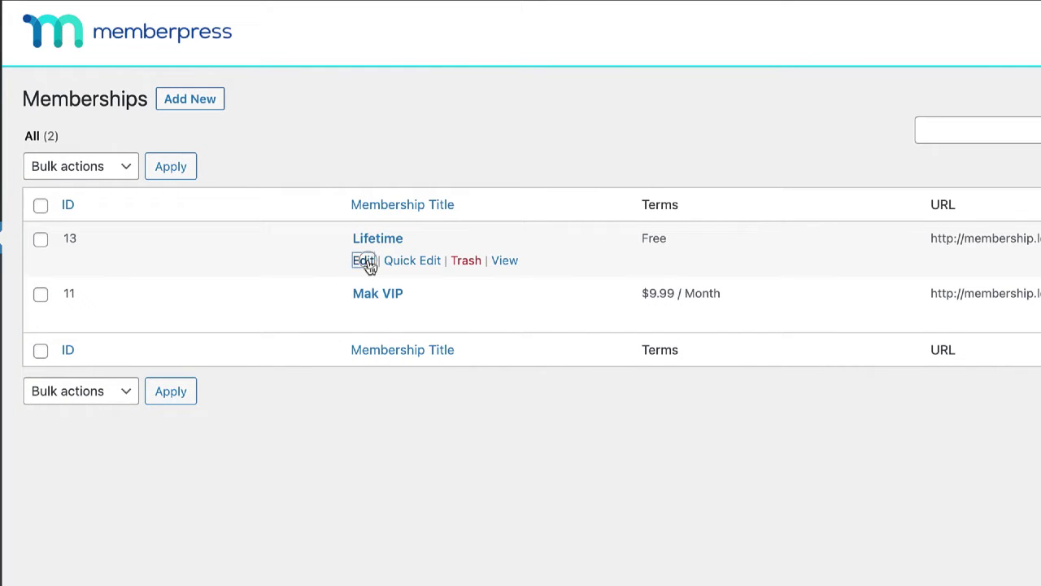
left_click(364, 260)
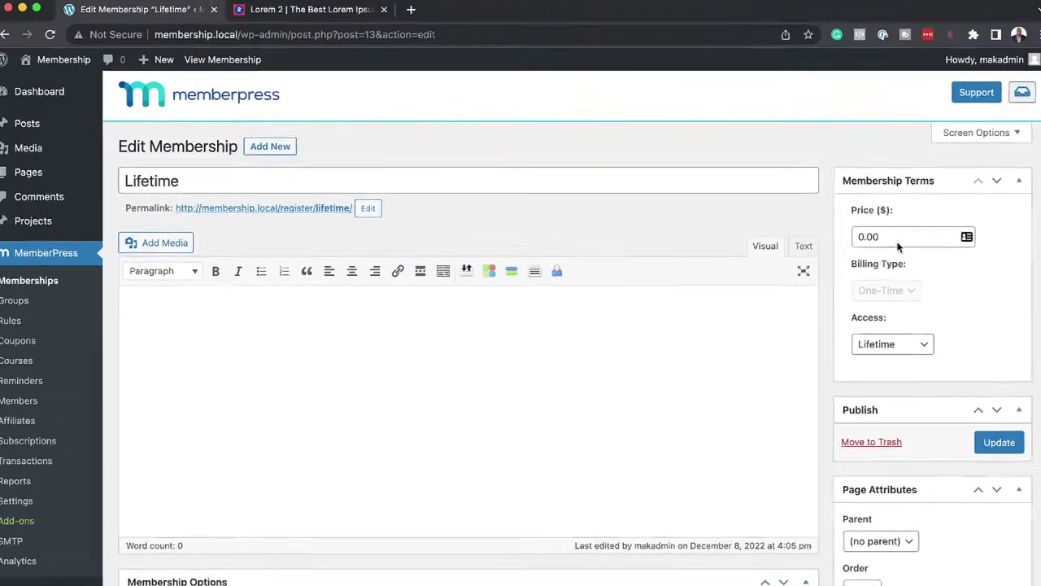
Step: Set the Lifetime membership's price to $99.00 and update the membership
left_click(852, 238)
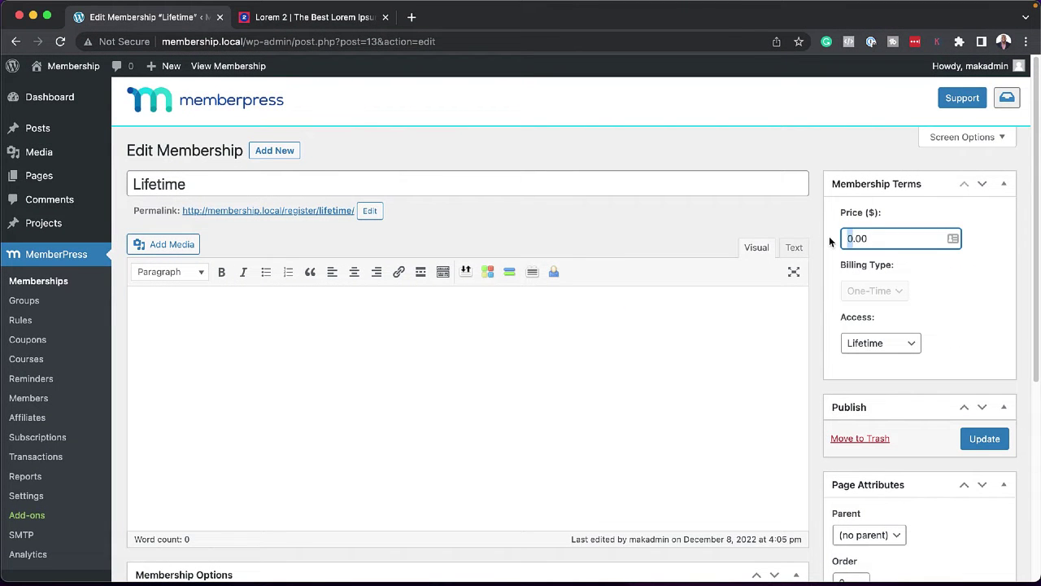
type("99")
left_click(829, 236)
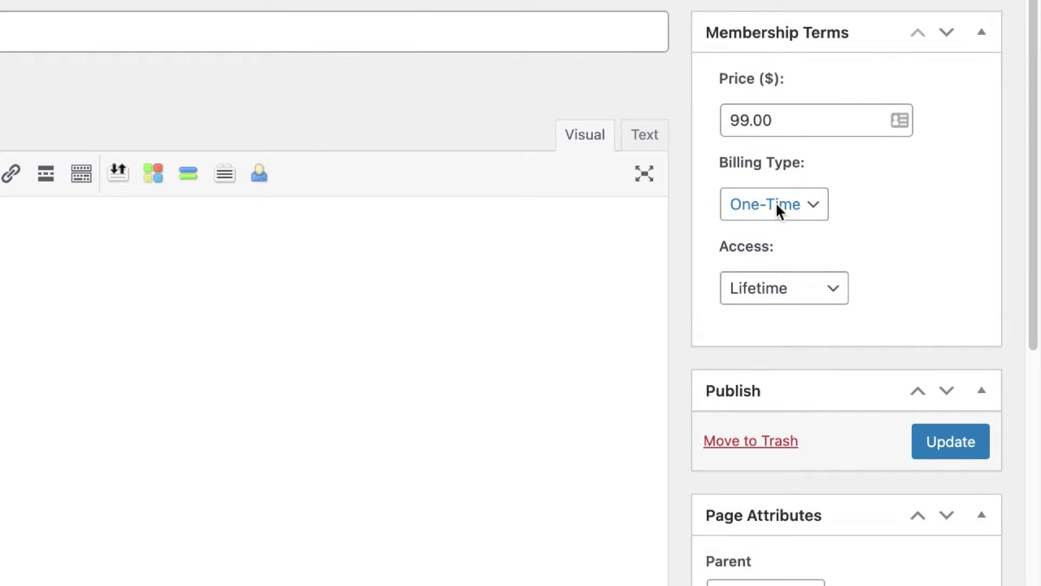
scroll(889, 244, "down", 3)
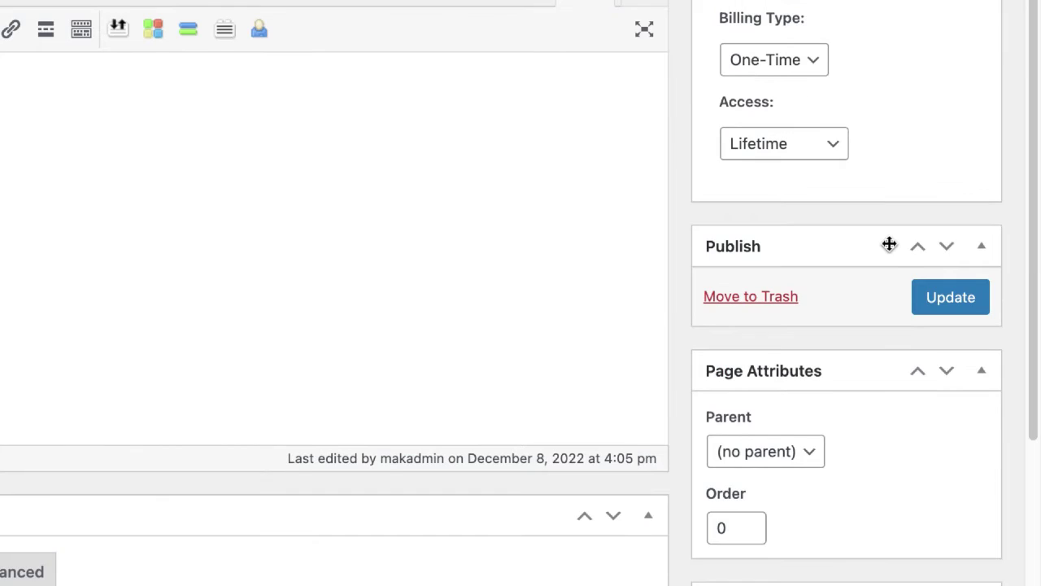
left_click(956, 220)
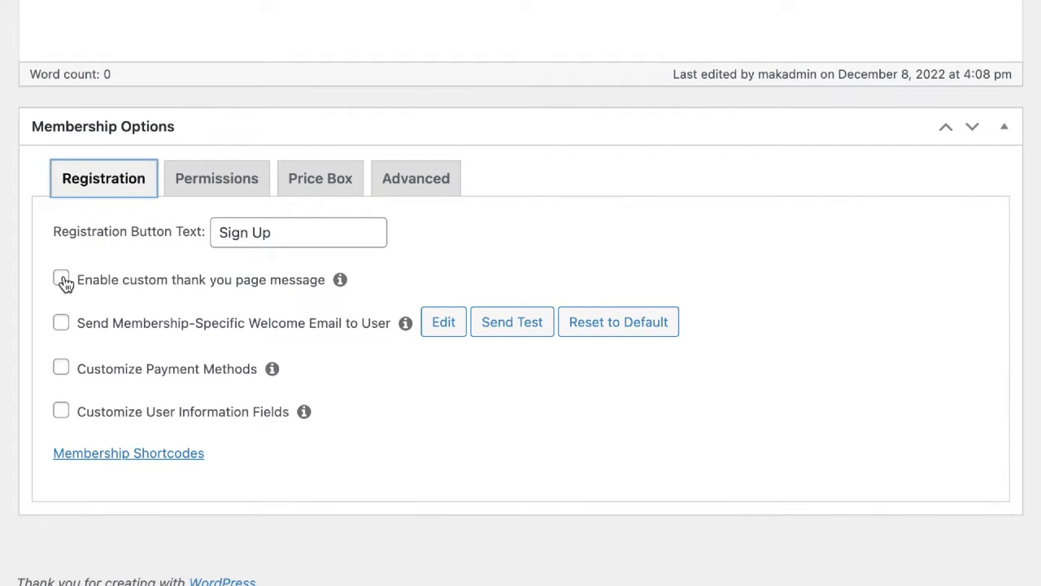
left_click(63, 279)
scroll(429, 163, "up", 10)
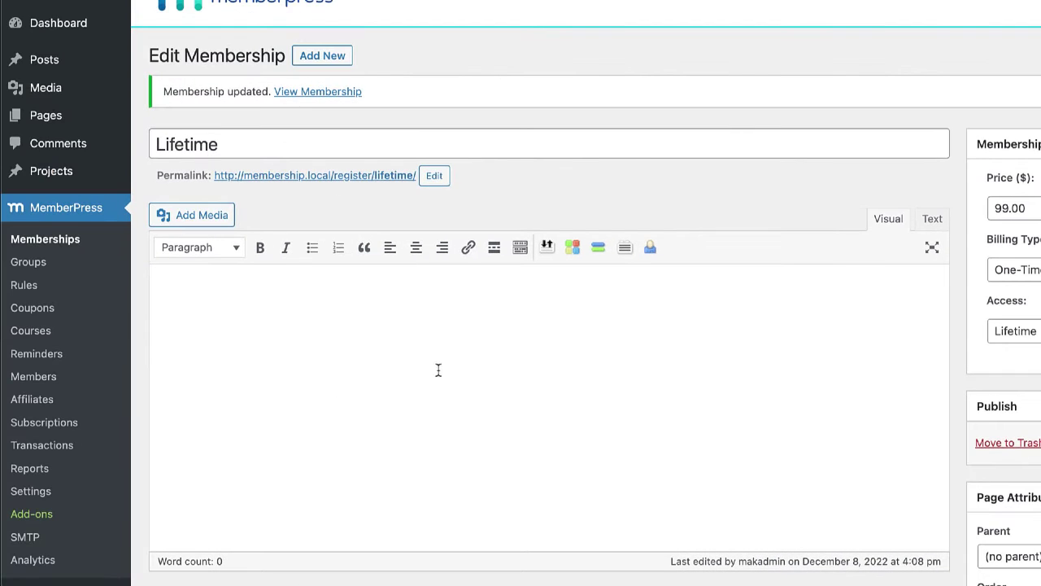
scroll(438, 370, "down", 6)
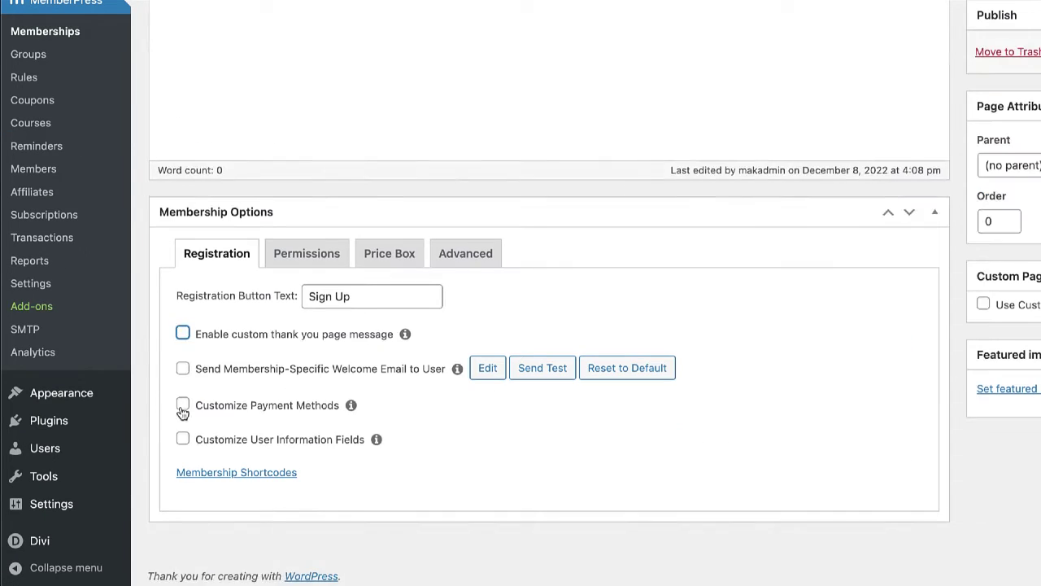
Step: Enable customized payment methods in the membership's registration options and activate Offline Payment
left_click(183, 405)
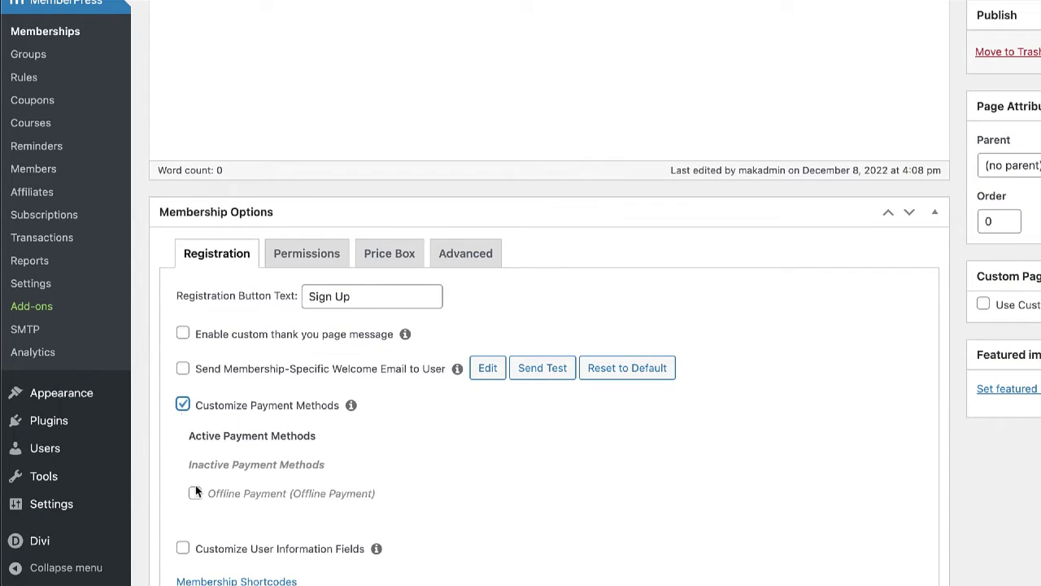
left_click(195, 492)
Step: Expand the Lifetime membership's shortcodes and review the membership link and registration form shortcodes
left_click(279, 411)
scroll(366, 456, "down", 3)
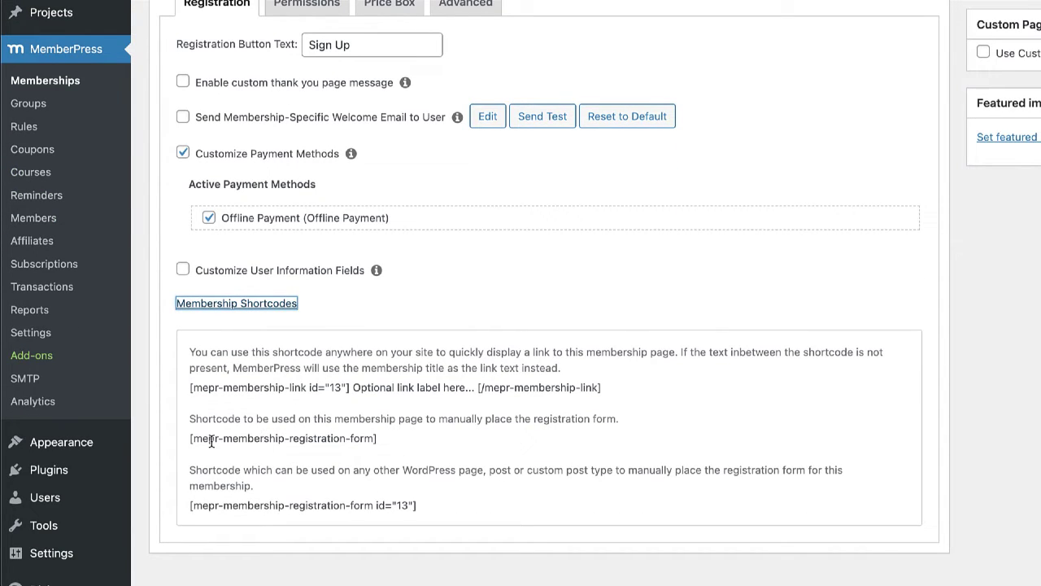
scroll(452, 453, "up", 3)
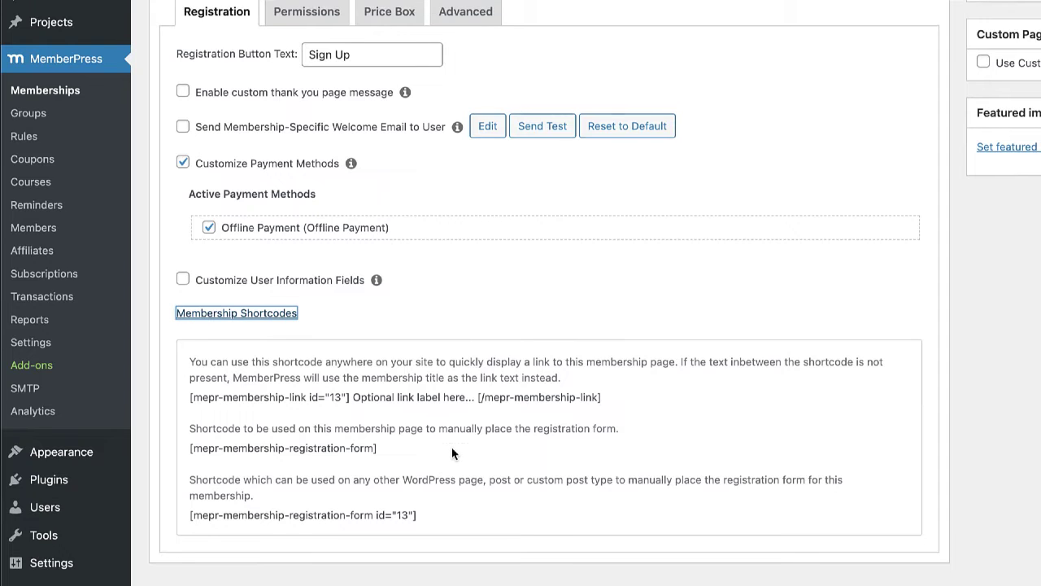
scroll(453, 449, "up", 4)
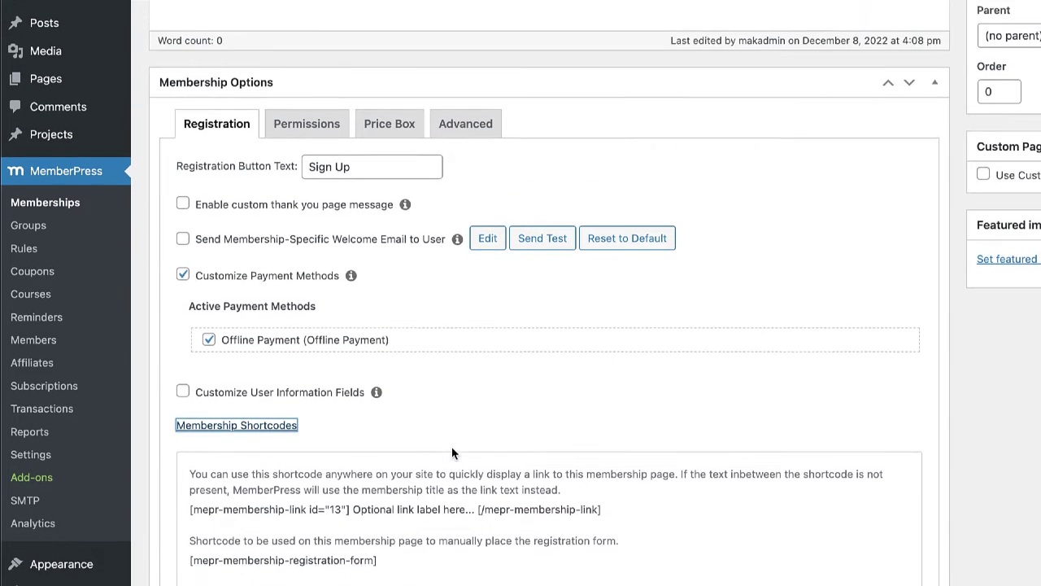
Step: Add a rule for who can purchase this membership in its permissions options, set to Everyone
left_click(328, 254)
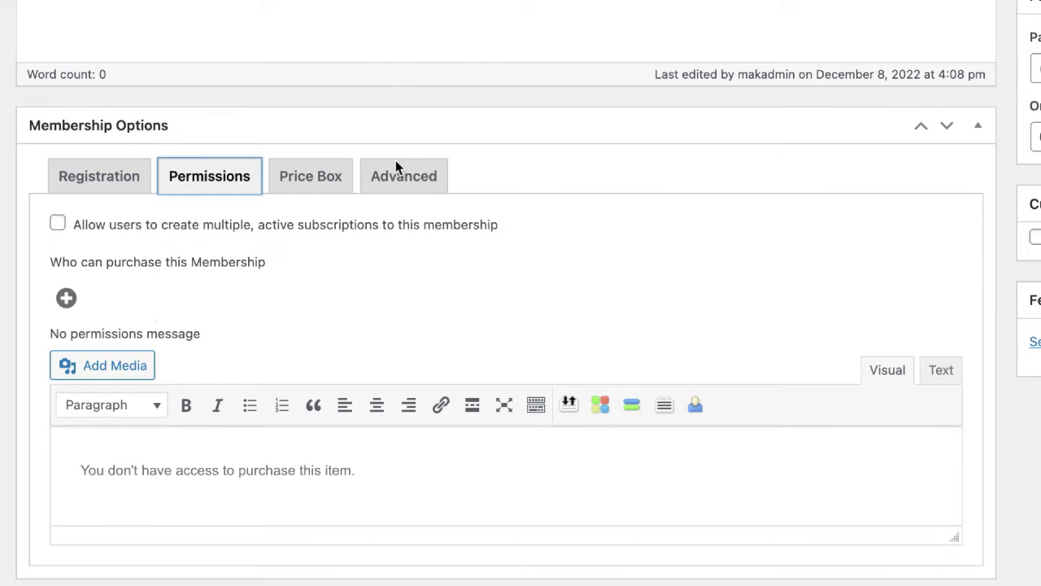
scroll(440, 236, "up", 5)
scroll(360, 309, "down", 6)
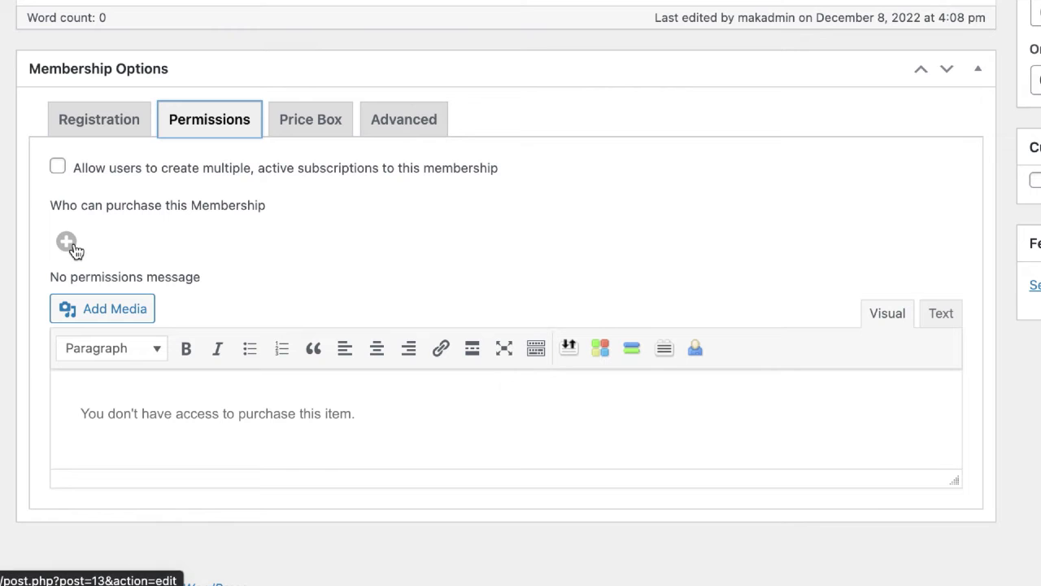
left_click(67, 243)
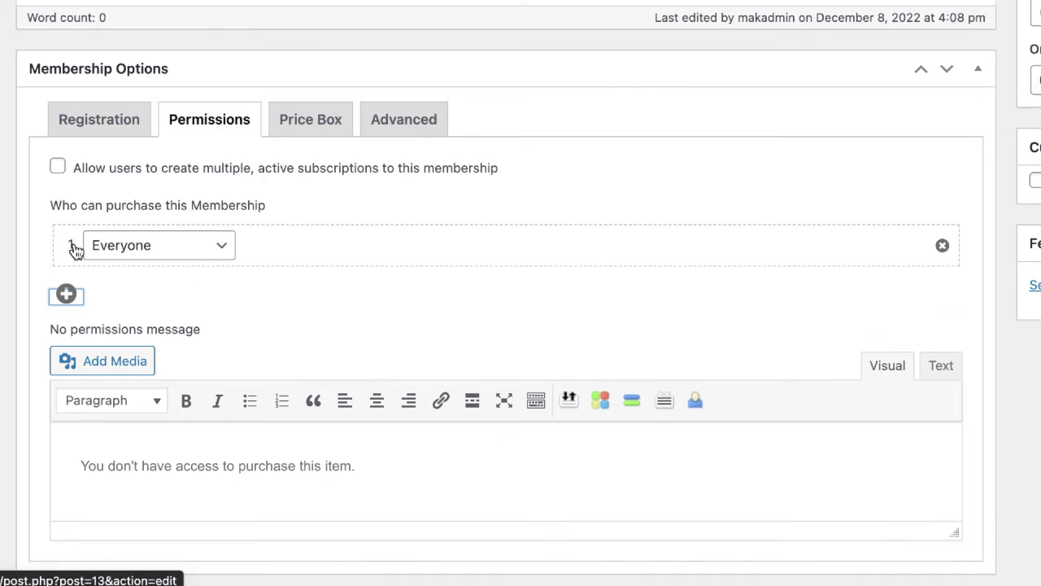
Step: Try restricting the Lifetime membership's purchase rule to Members who currently have Mak VIP, and remove the rule
left_click(227, 254)
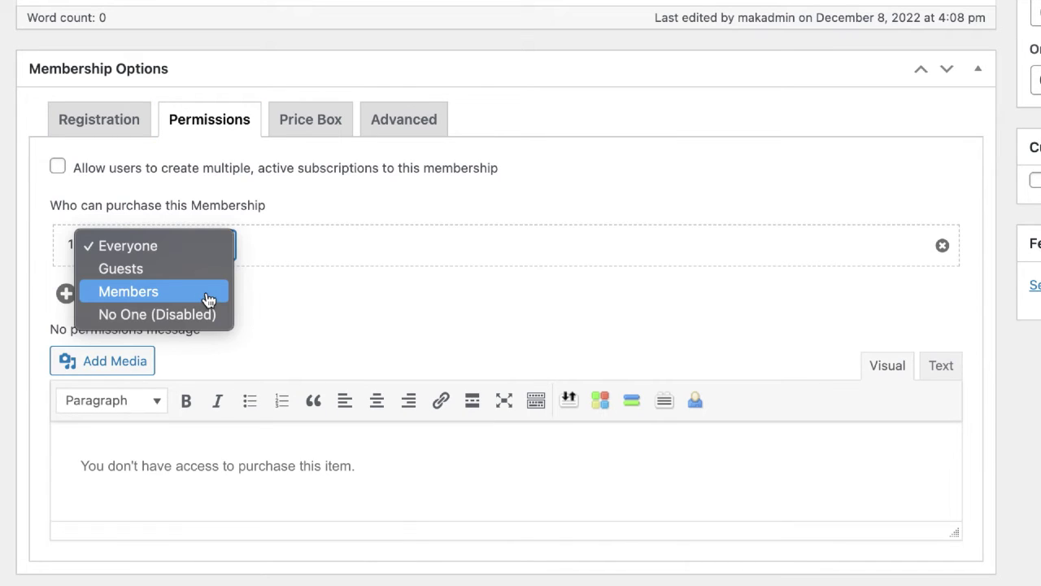
left_click(209, 300)
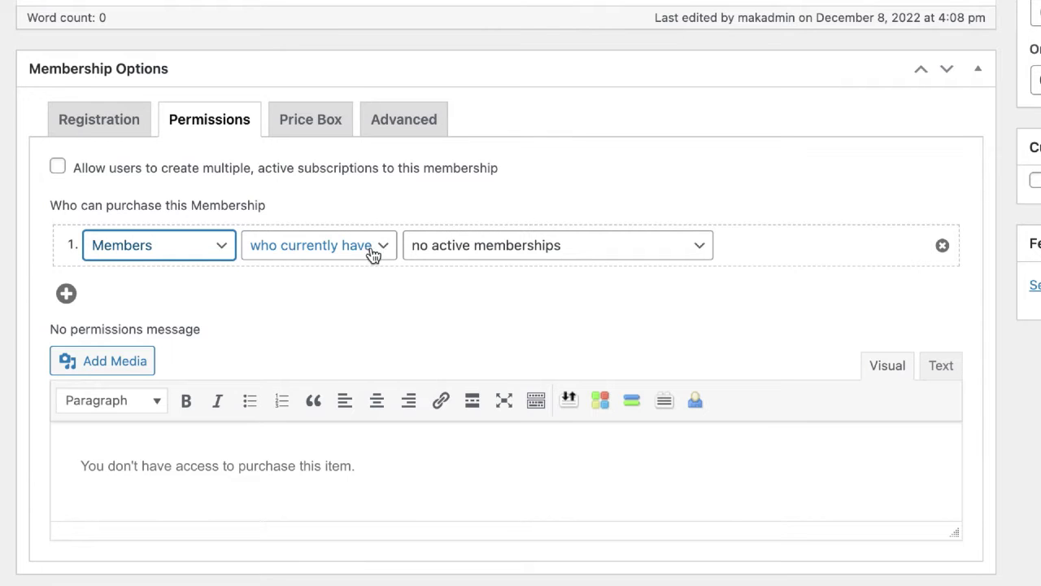
left_click(479, 248)
left_click(533, 336)
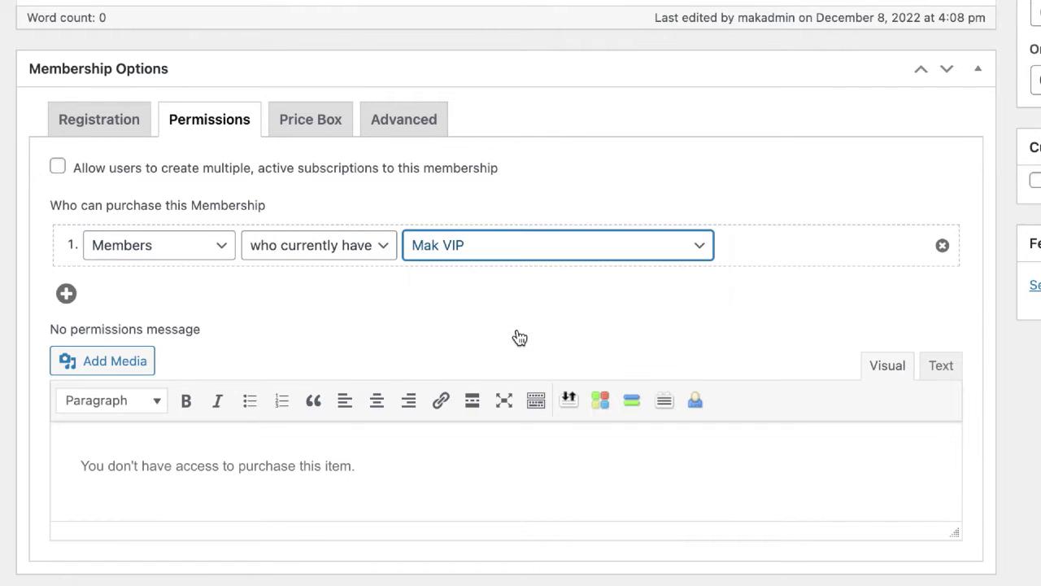
scroll(553, 306, "up", 4)
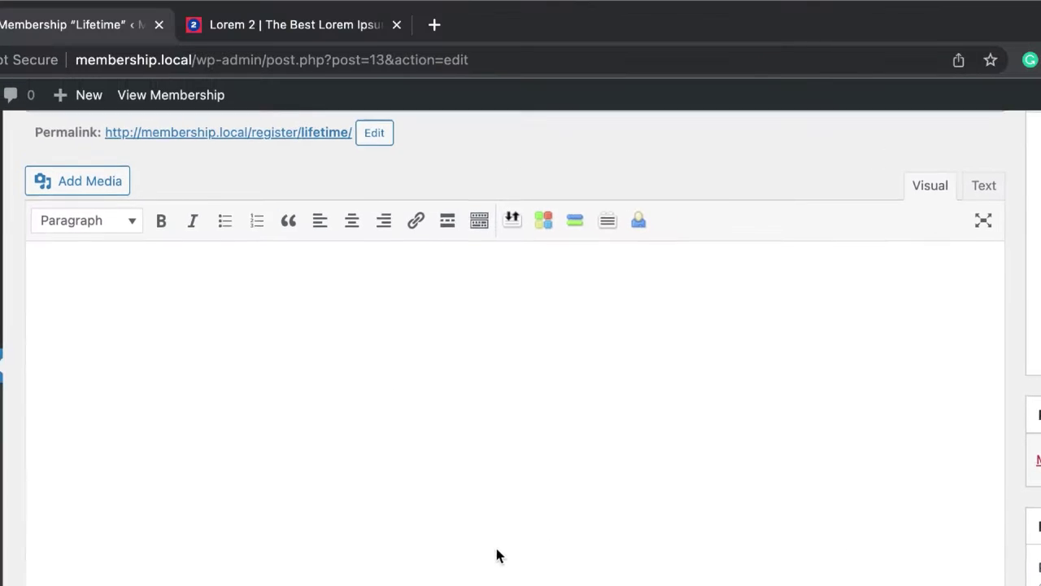
scroll(497, 554, "down", 5)
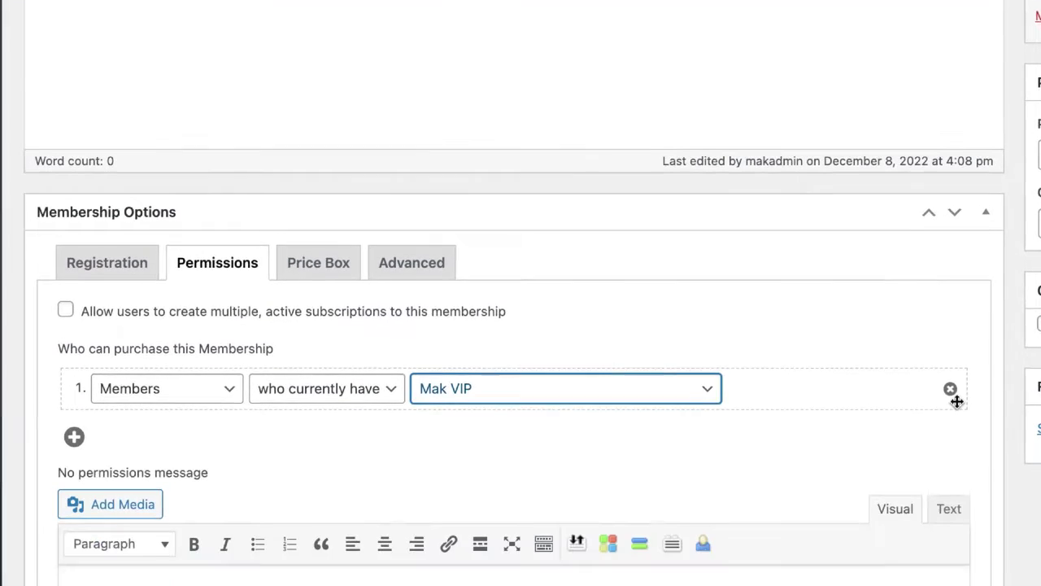
left_click(951, 531)
Step: Review the Lifetime membership's price box options, including heading text, benefits, footer text and button text
left_click(309, 153)
scroll(426, 349, "down", 2)
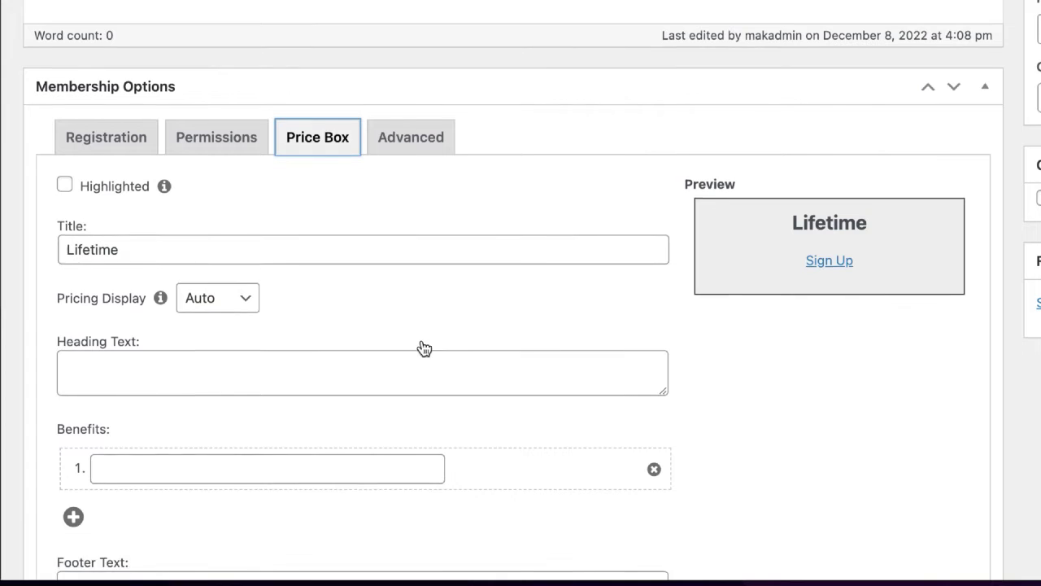
left_click(162, 317)
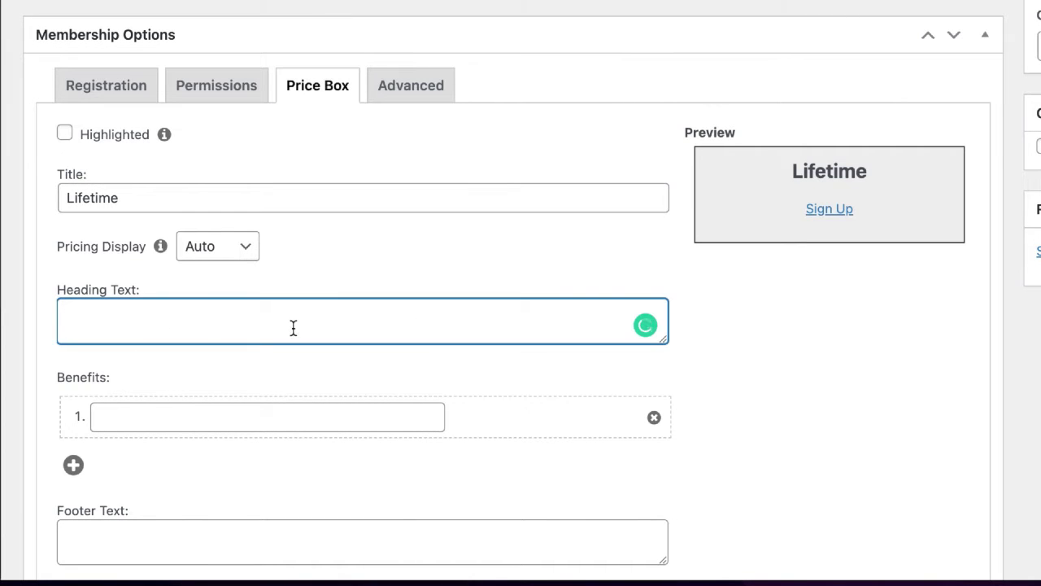
scroll(248, 411, "down", 1)
left_click(159, 368)
scroll(312, 437, "down", 1)
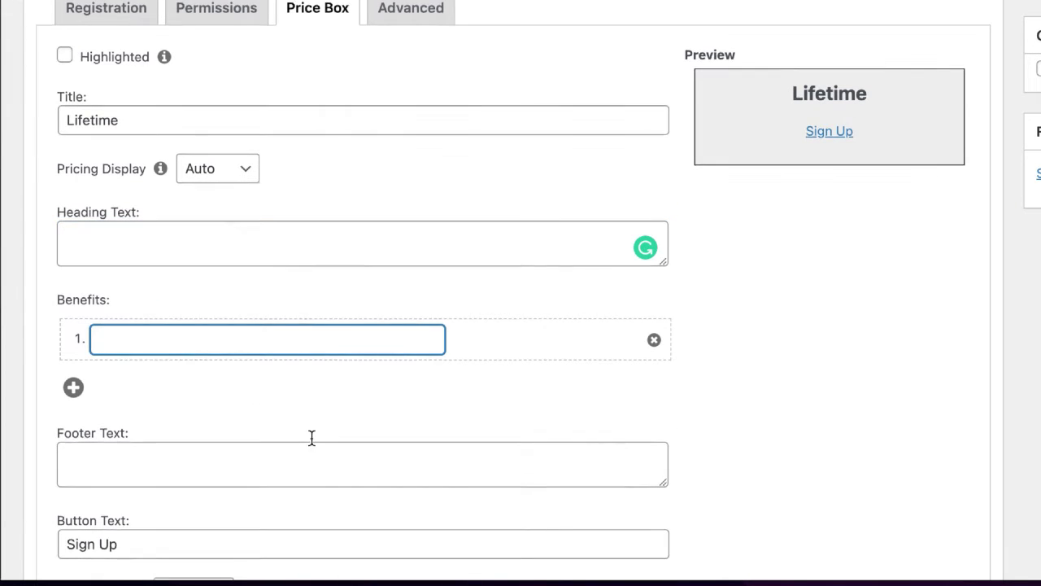
left_click(172, 431)
scroll(184, 477, "down", 1)
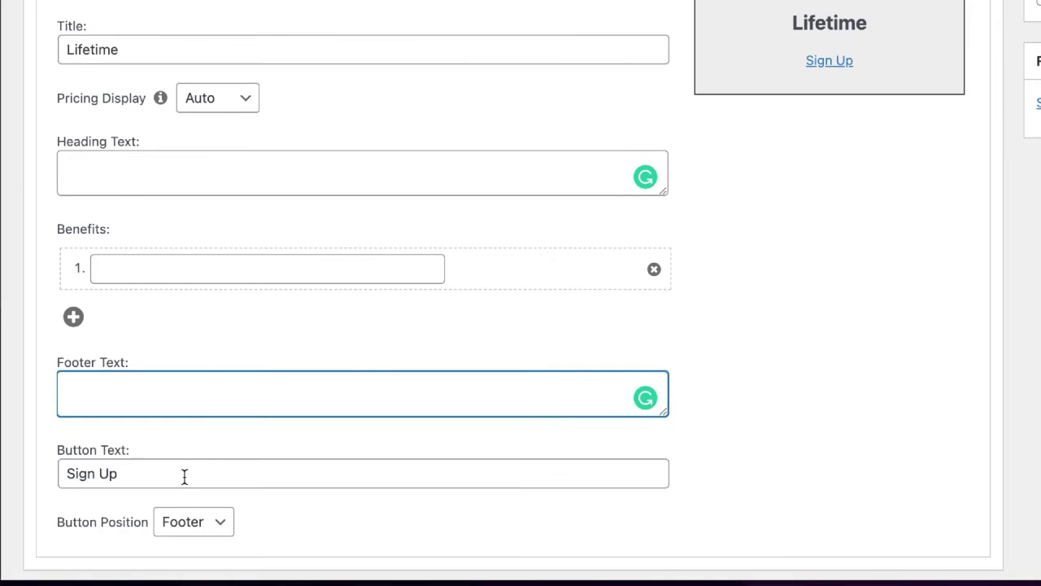
scroll(468, 437, "up", 5)
Step: Open the Lifetime membership's advanced options and update the membership
left_click(419, 273)
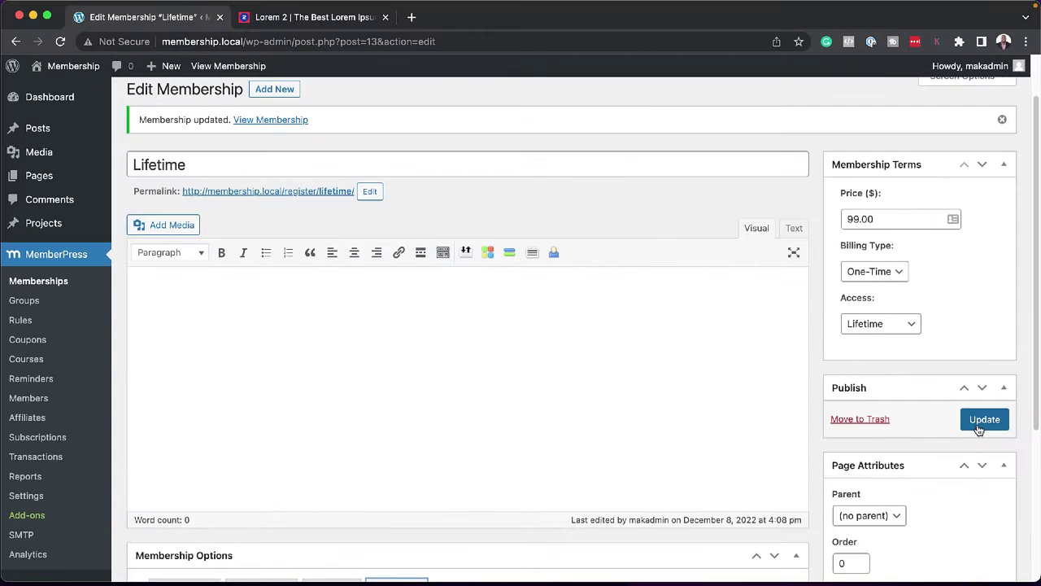
left_click(980, 429)
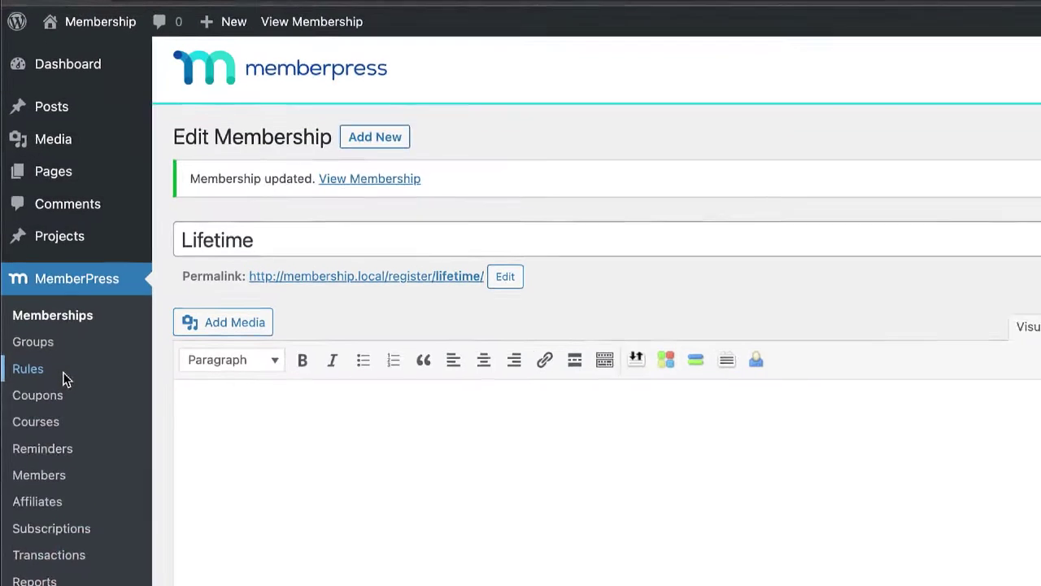
Step: Add a new MemberPress rule that protects All Posts and grants access to the Lifetime membership
left_click(65, 377)
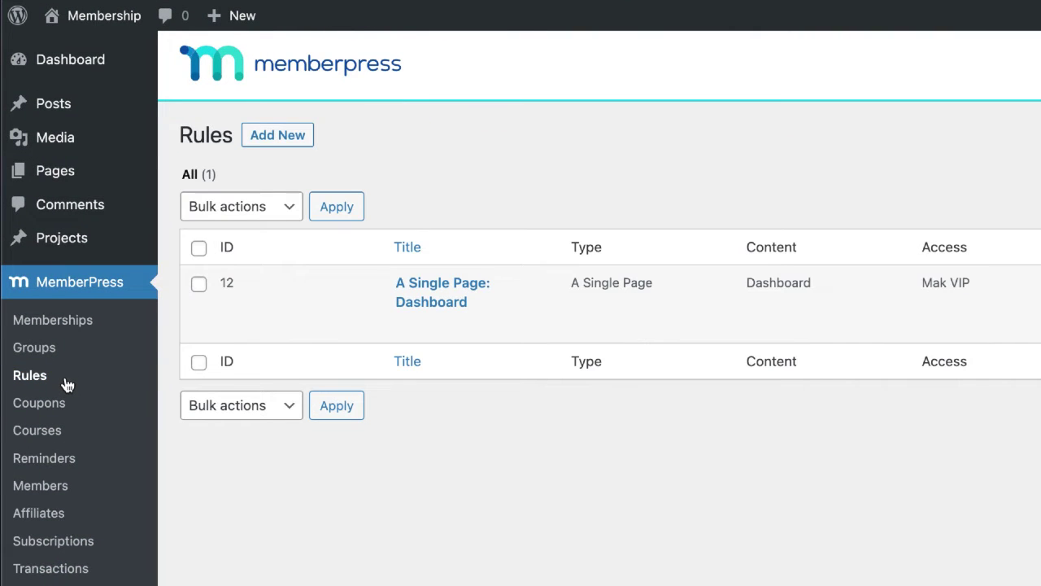
left_click(282, 140)
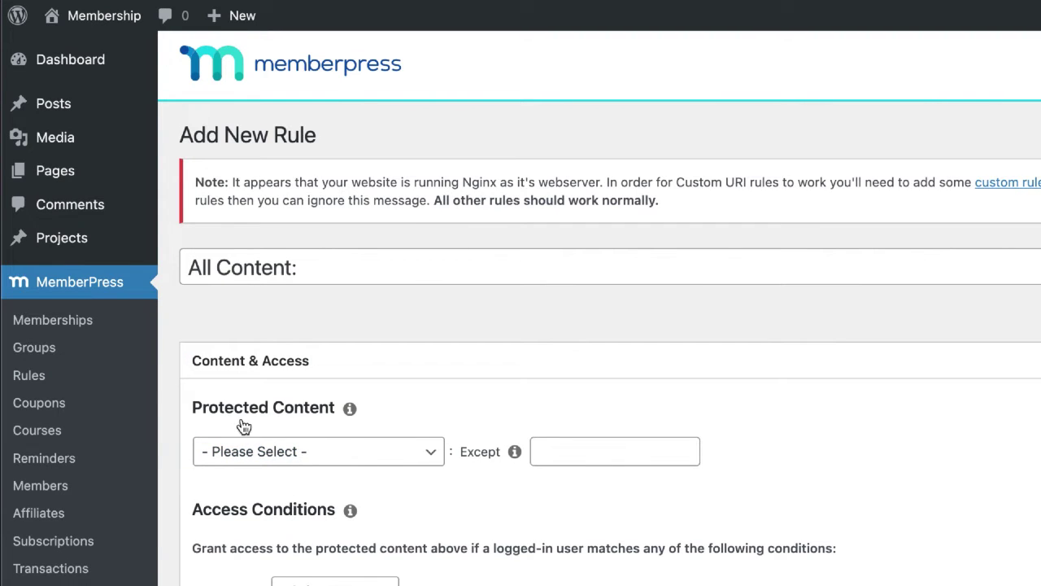
left_click(392, 458)
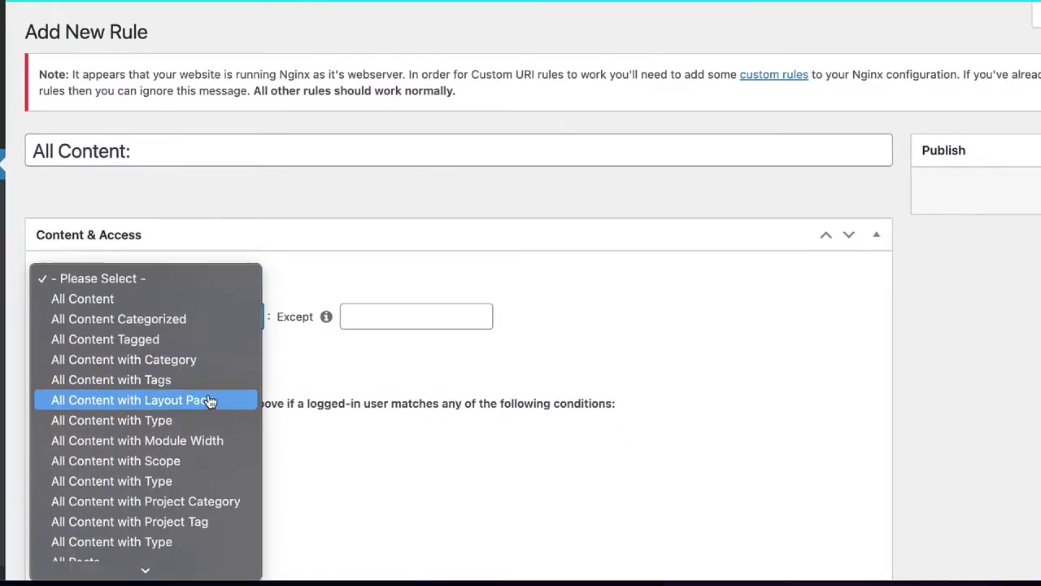
scroll(209, 402, "down", 4)
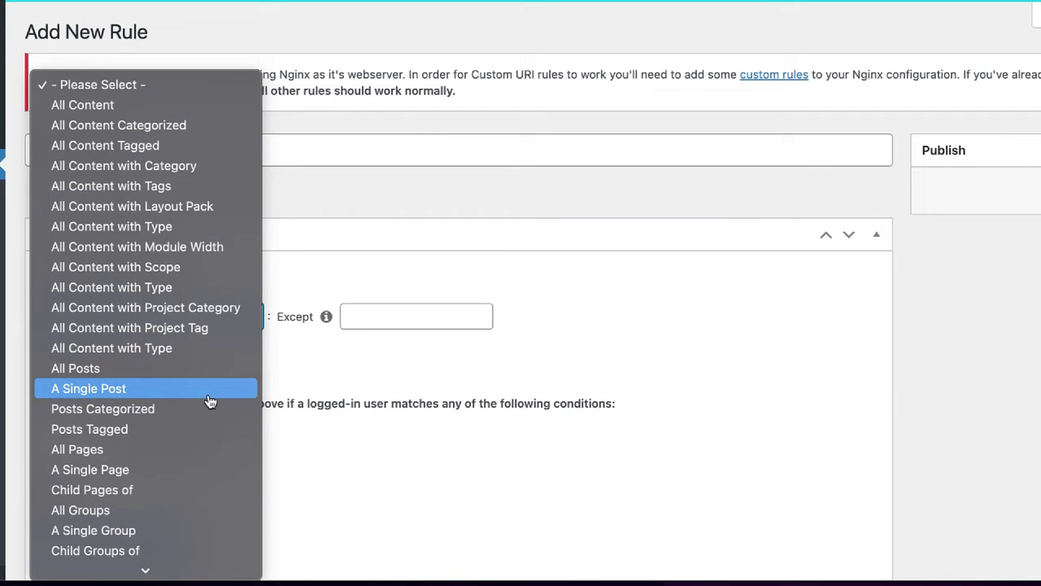
left_click(76, 379)
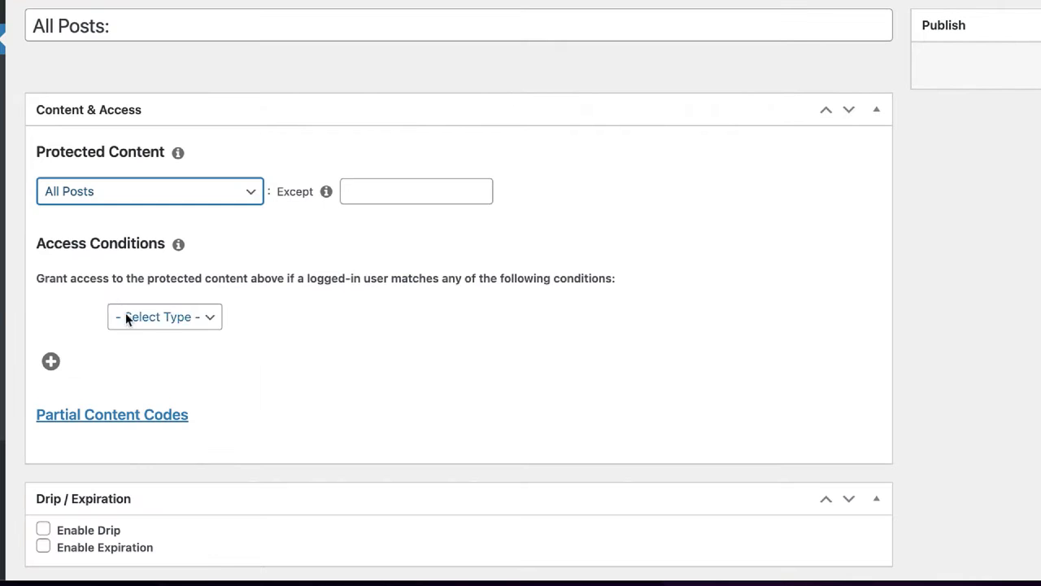
left_click(207, 322)
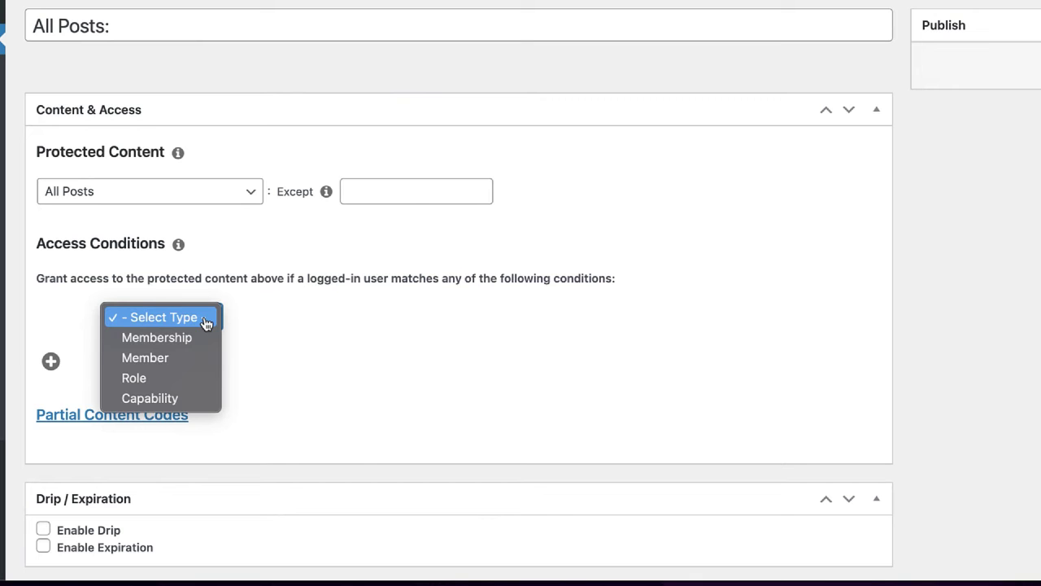
left_click(193, 340)
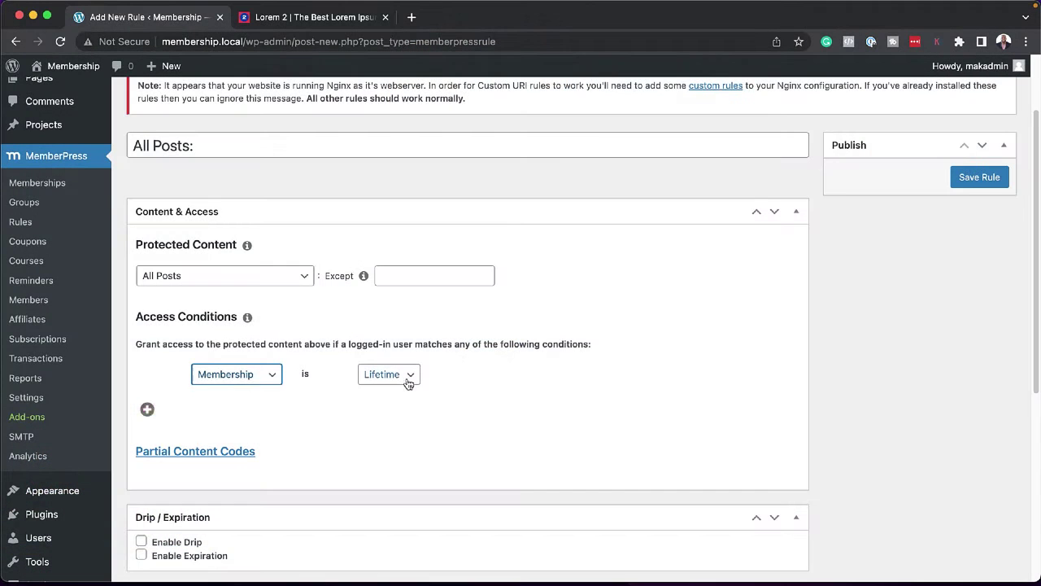
Step: Try adding a second access condition of type Member to the All Posts rule, and remove it
left_click(148, 409)
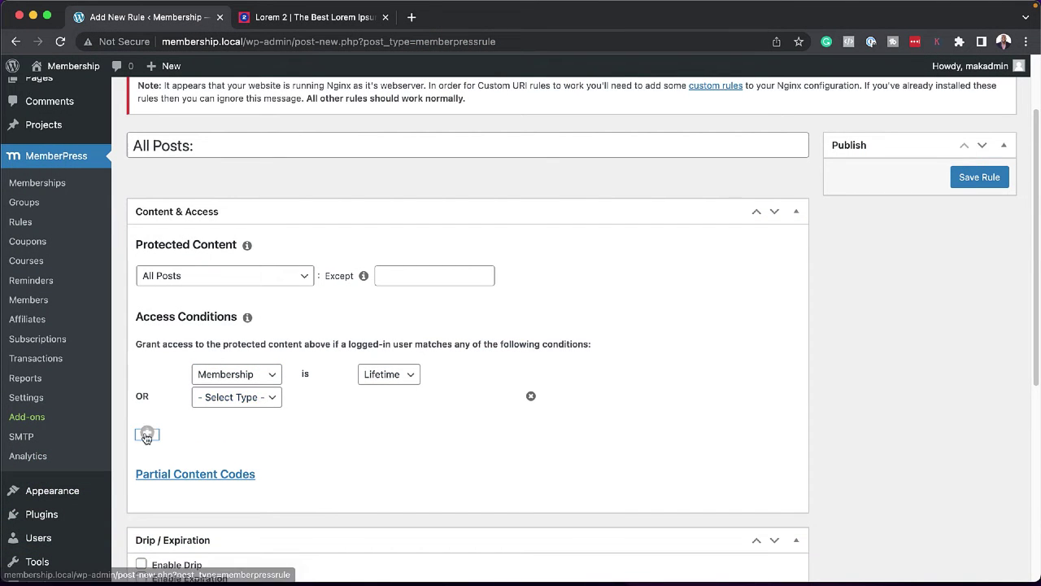
left_click(269, 399)
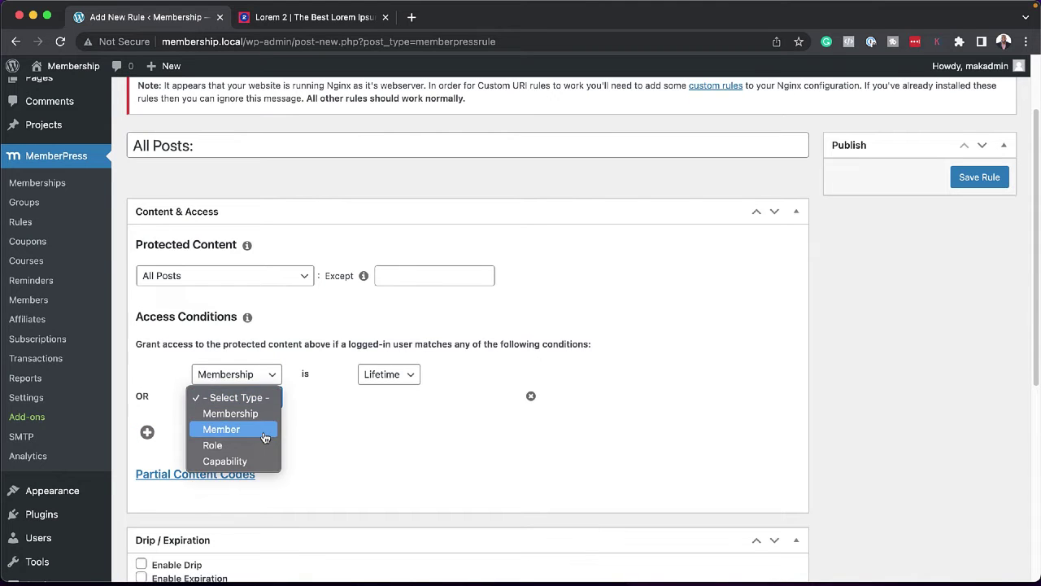
left_click(265, 430)
left_click(407, 398)
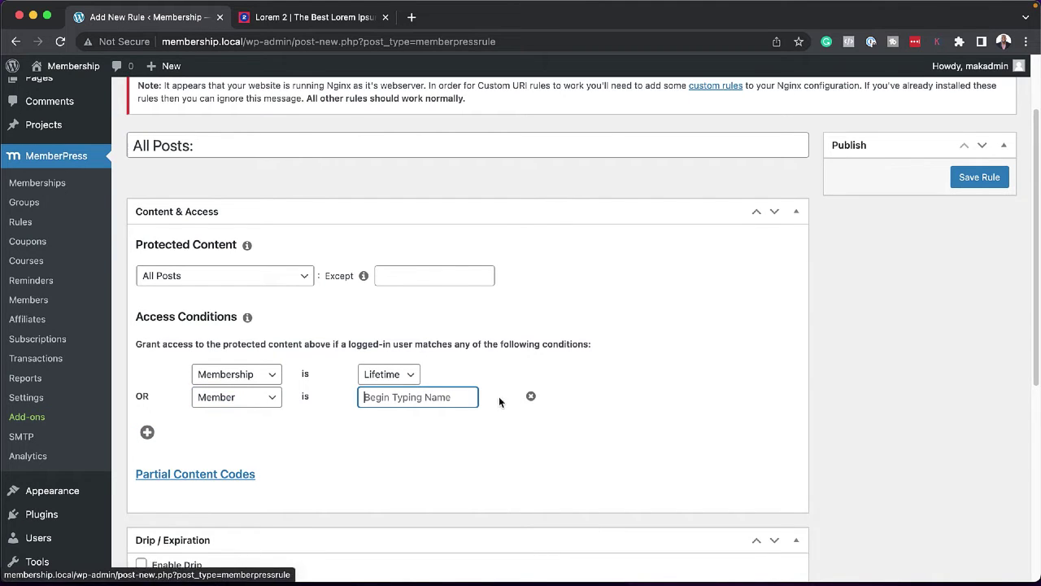
scroll(285, 310, "up", 1)
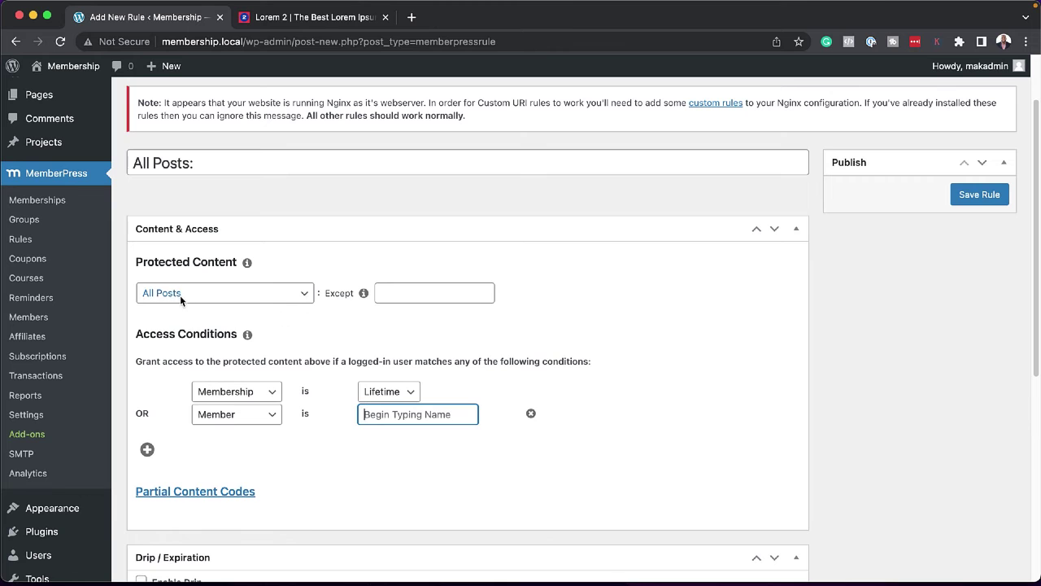
left_click(531, 413)
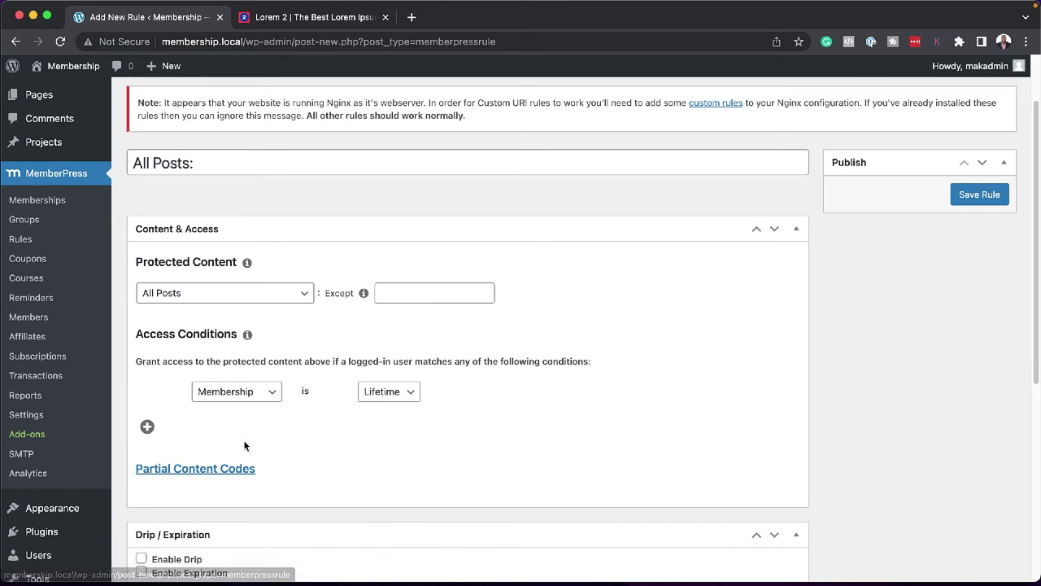
Step: Try adding a second access condition of type Role to the All Posts rule and view its role choices
left_click(148, 429)
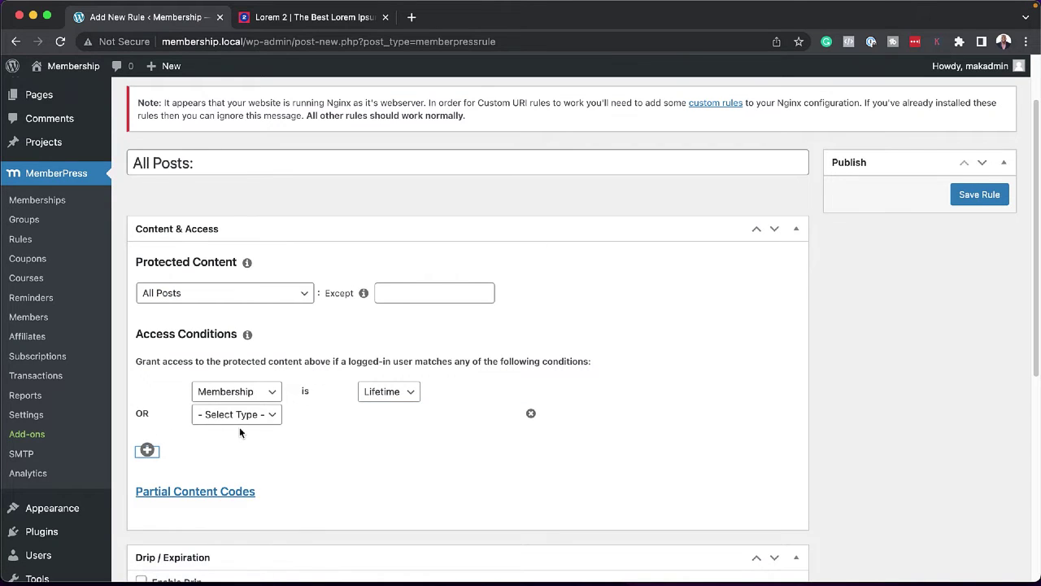
left_click(234, 414)
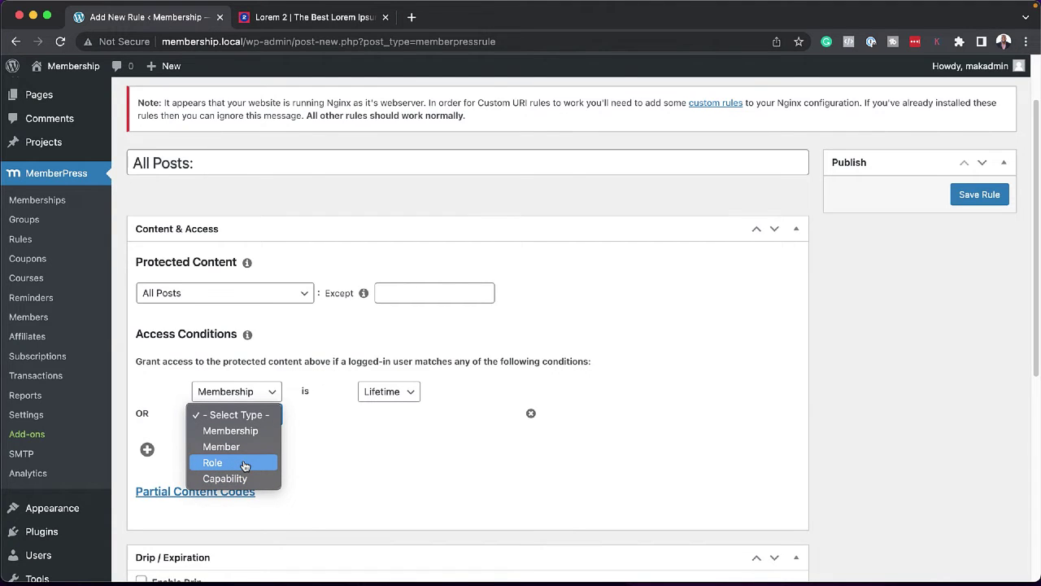
left_click(247, 464)
left_click(413, 415)
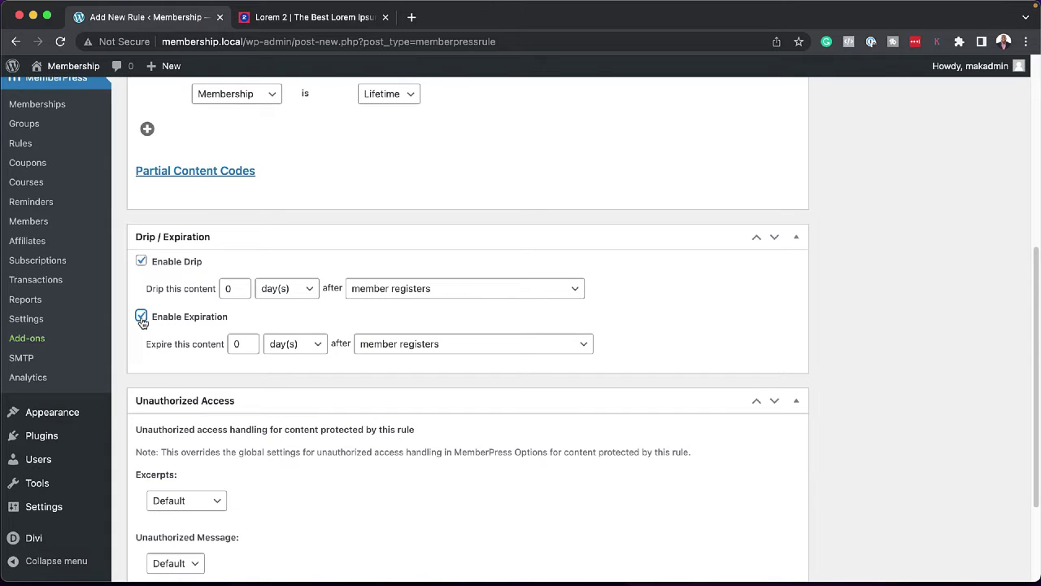
Step: Disable expiration for the All Posts rule and open the drip delay's number of days for editing
left_click(141, 317)
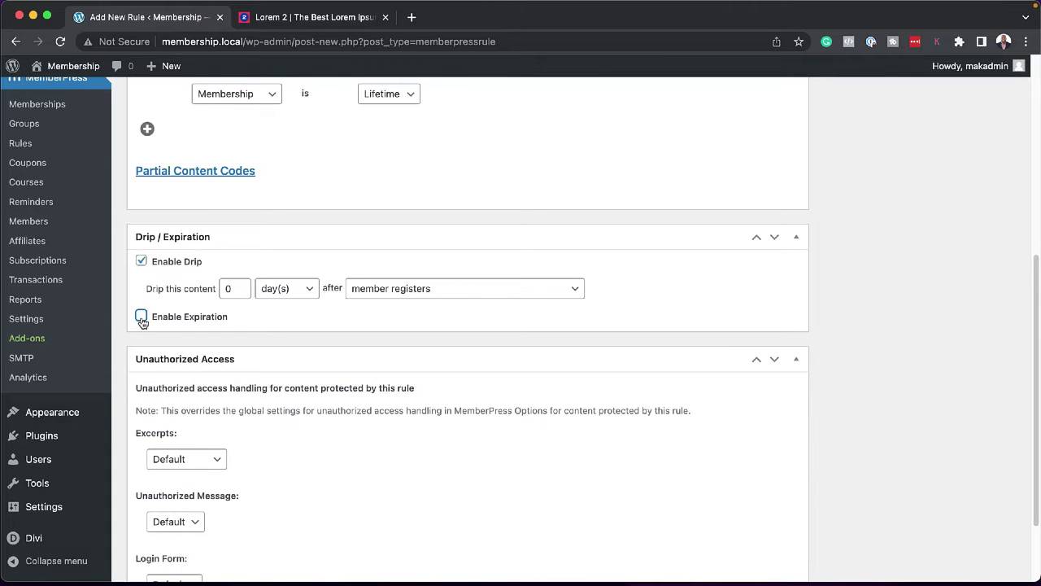
left_click(240, 291)
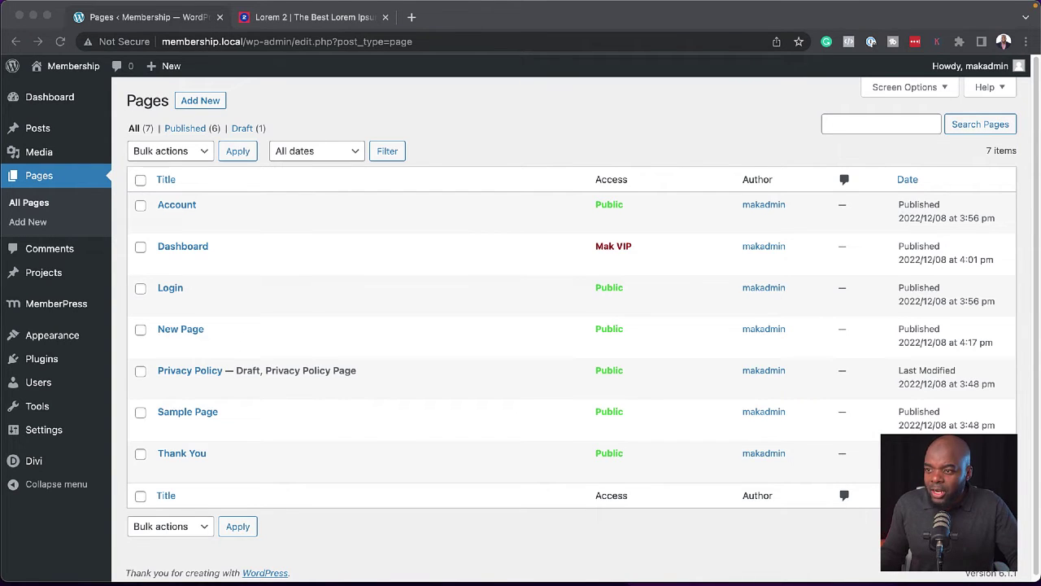
Step: Install and activate the MemberPress Courses add-on
mouse_move(62, 306)
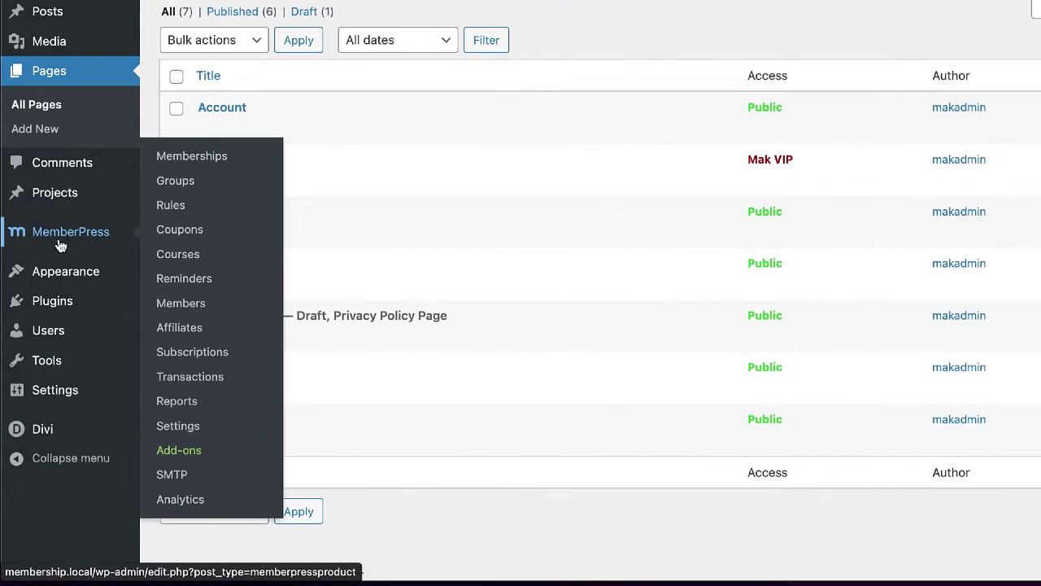
left_click(193, 259)
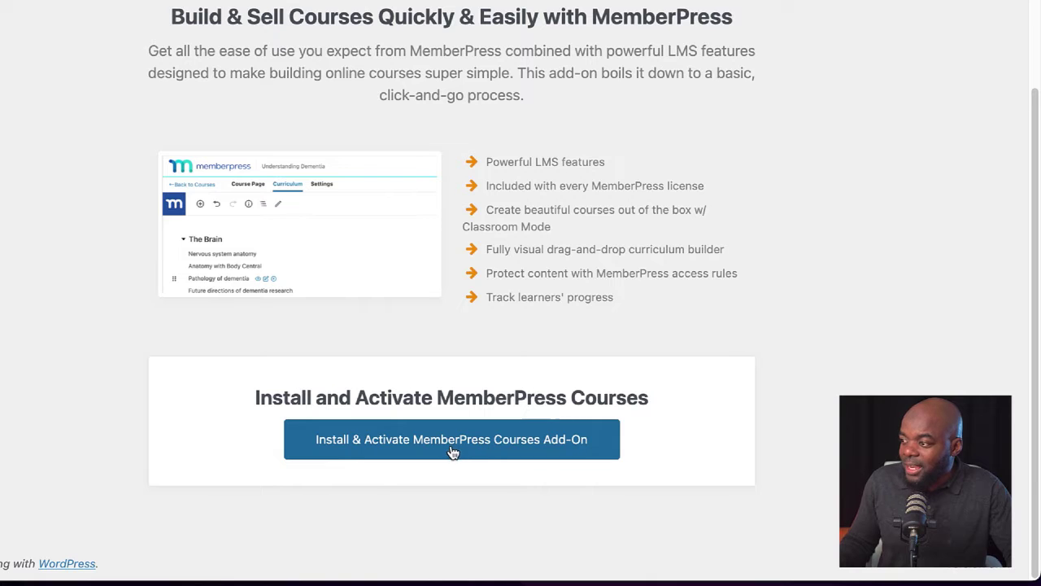
left_click(524, 443)
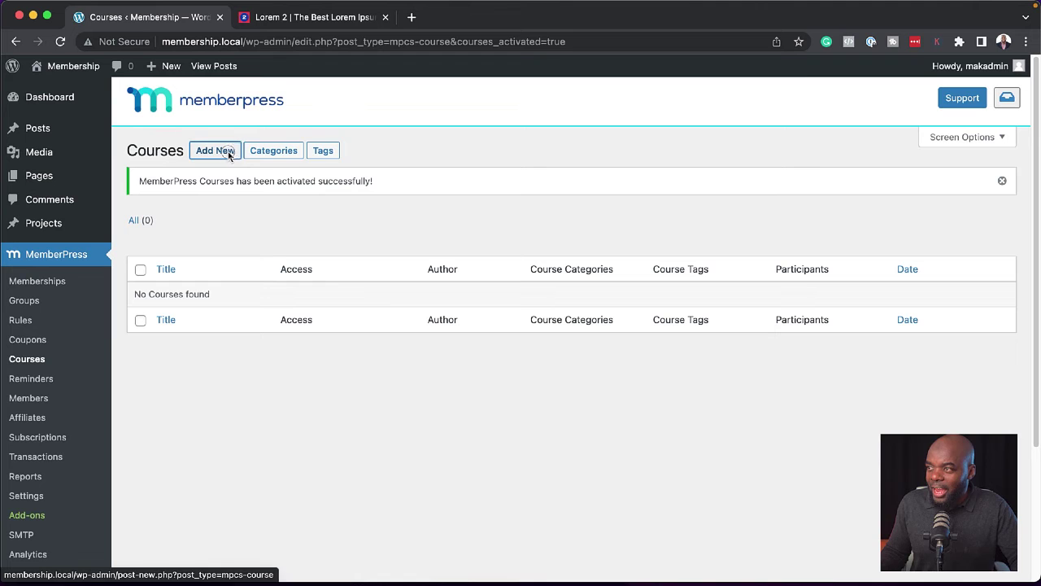
Step: Create a new course titled "Course One" and fill its page with lorem ipsum paragraphs
left_click(229, 154)
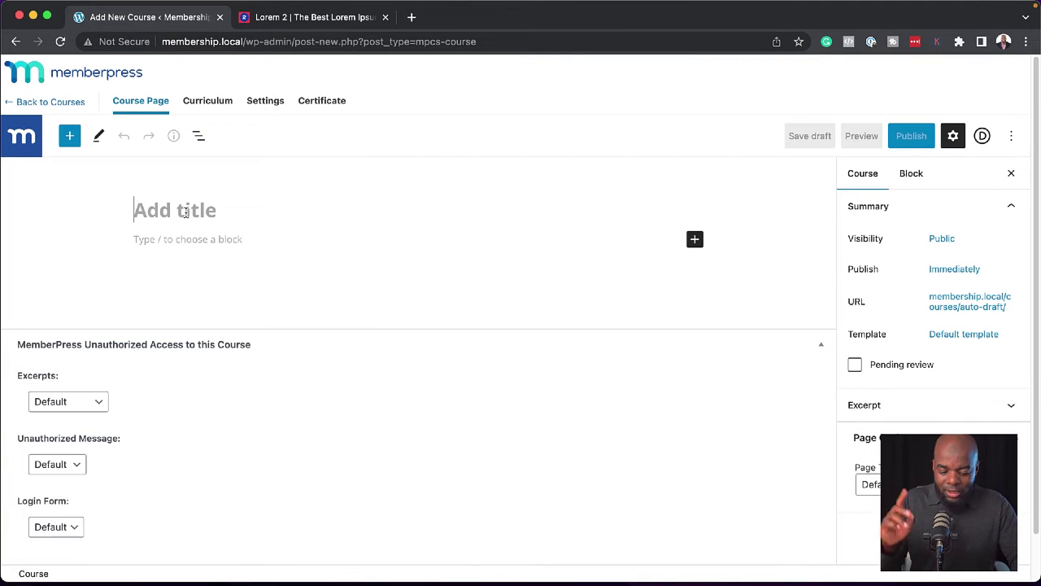
type("Course One")
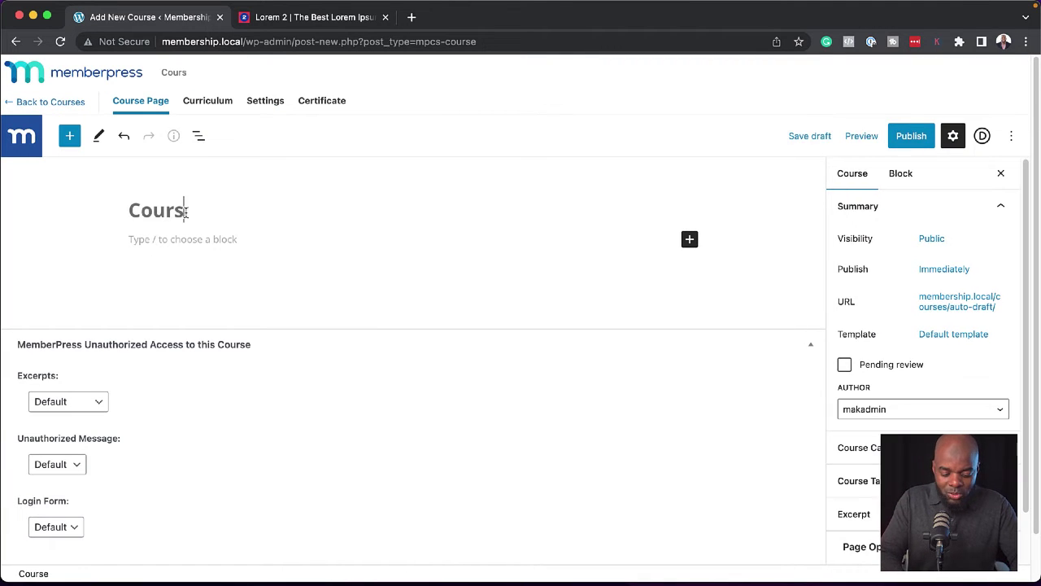
left_click(189, 242)
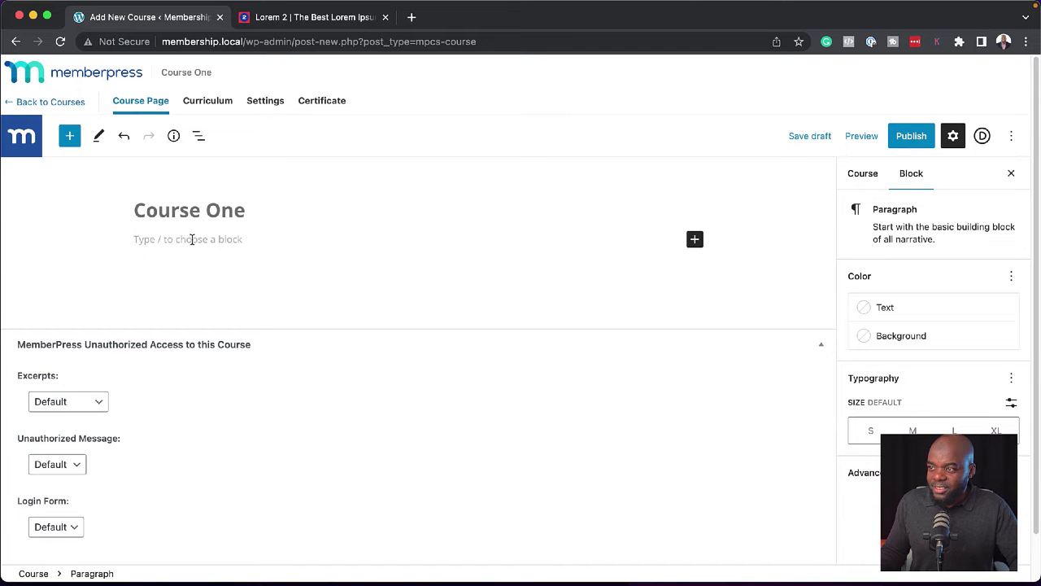
type("http://membership.local/new-page/")
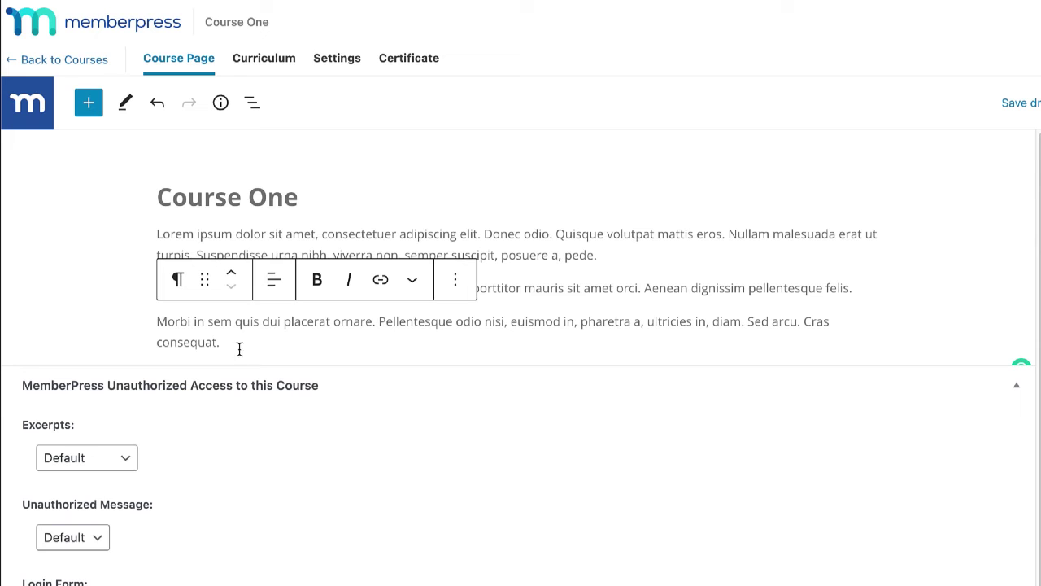
Step: Add a curriculum section named "Welcome" to Course One
left_click(271, 63)
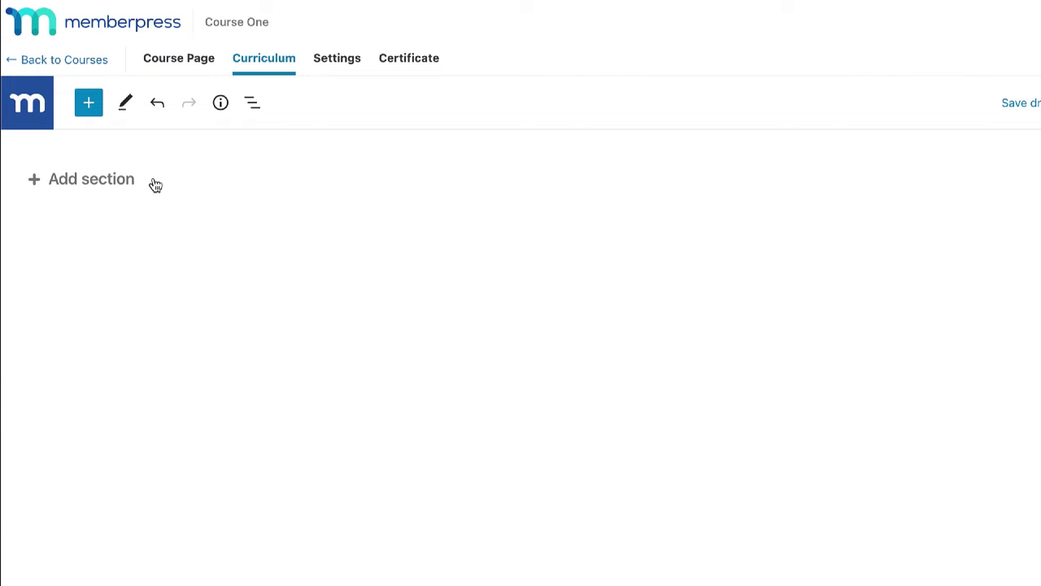
left_click(99, 187)
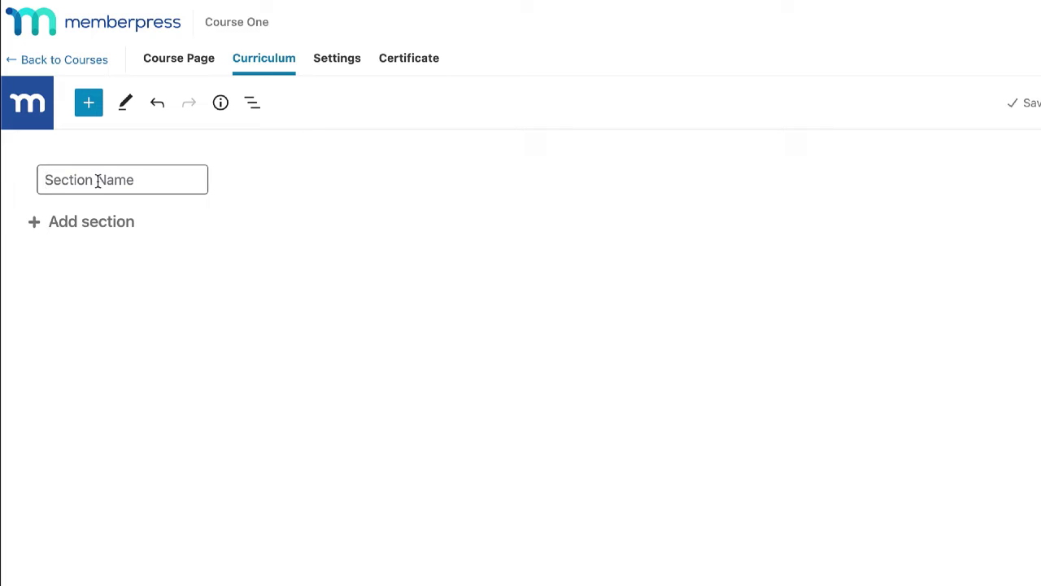
type("Welcome")
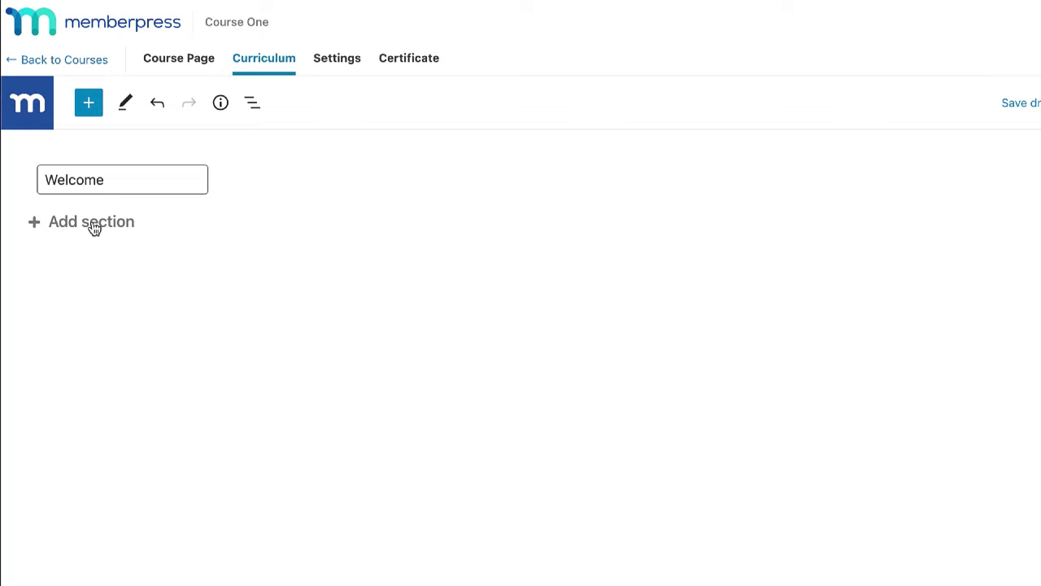
key("Return")
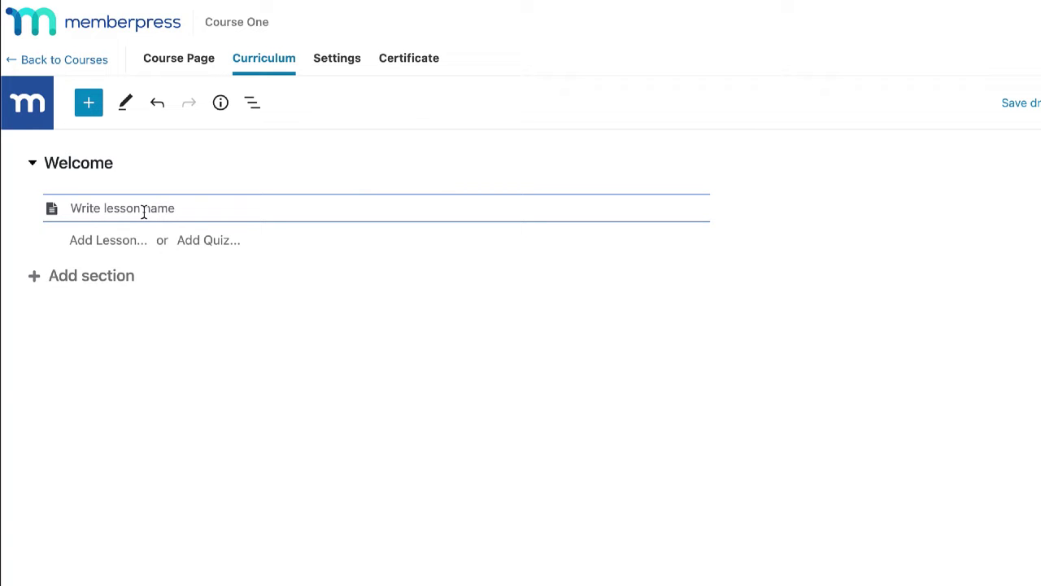
Step: Add three lessons to the Welcome section, named "Lesson One", "Lesson Two" and "Lesson Three"
type("Lesson One")
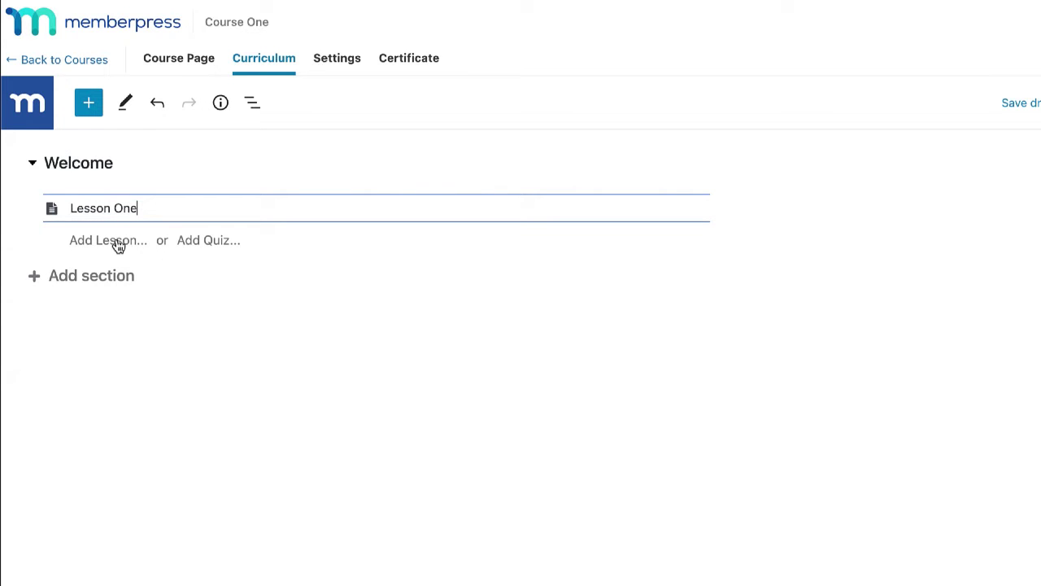
left_click(117, 240)
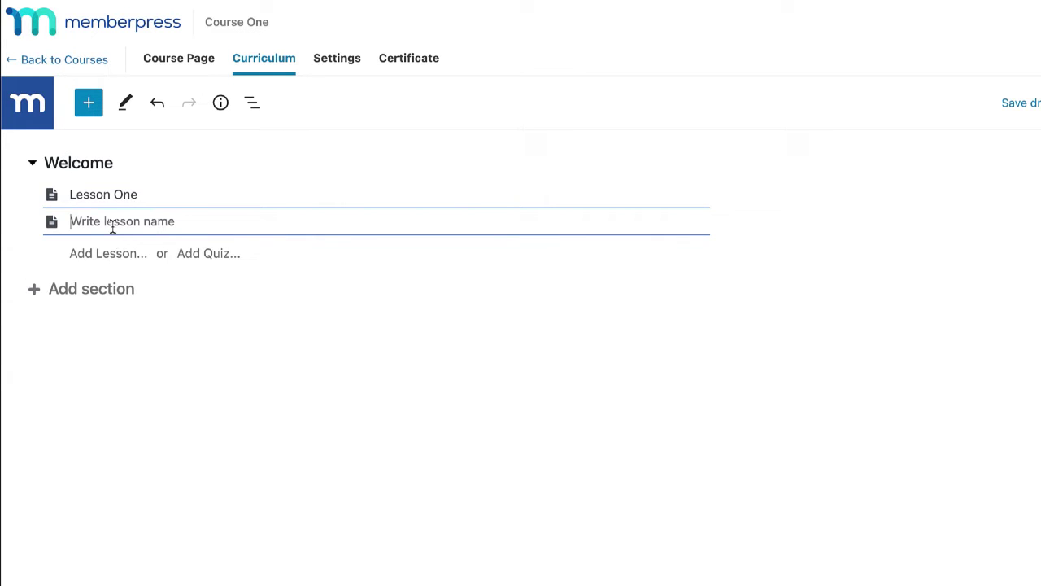
type("Lesson Two")
key("Return")
type("Lesson Three")
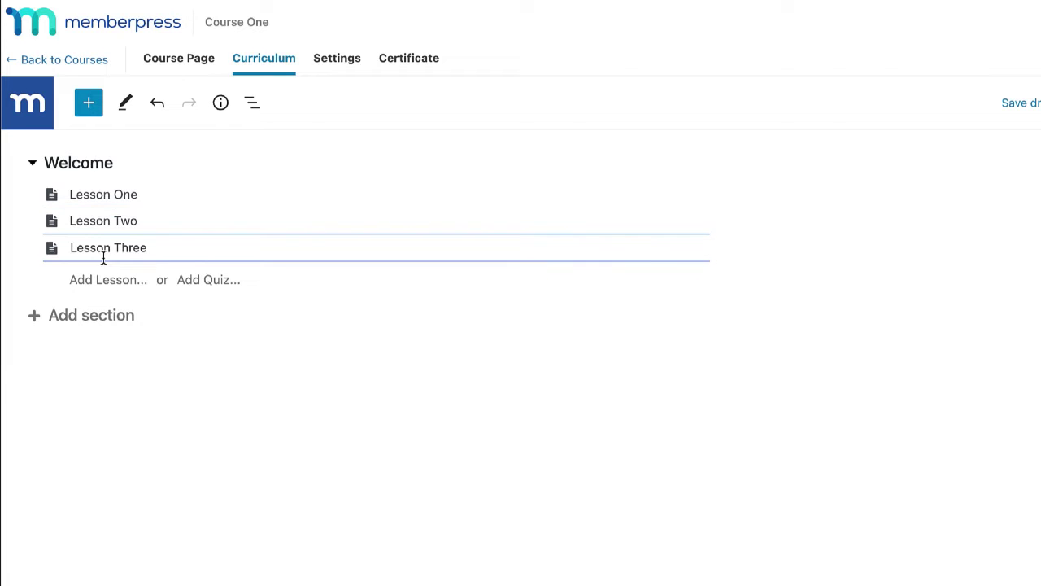
key("Return")
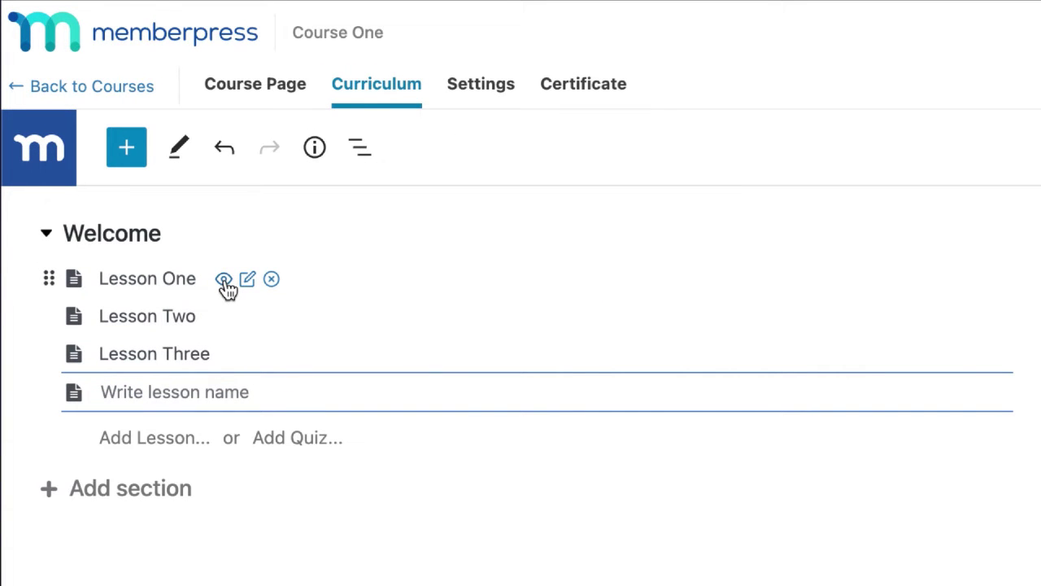
Step: Publish Course One and view its live course page
left_click(225, 279)
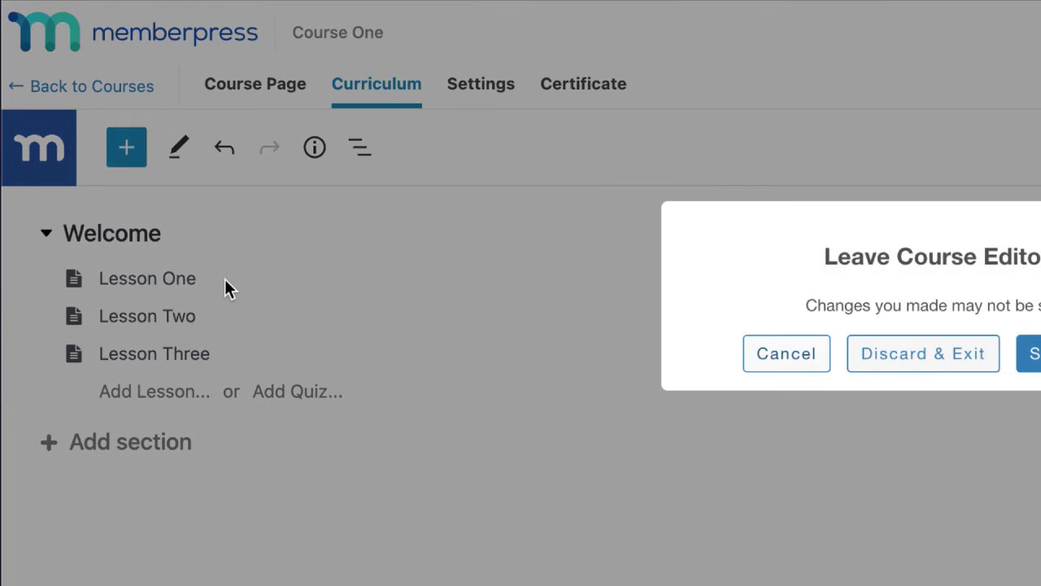
left_click(572, 350)
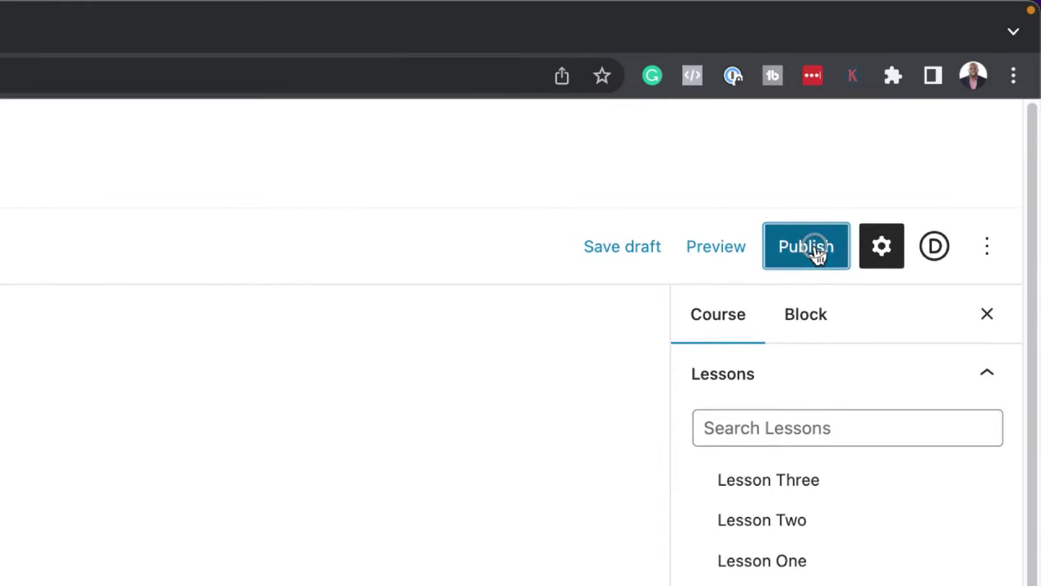
left_click(806, 249)
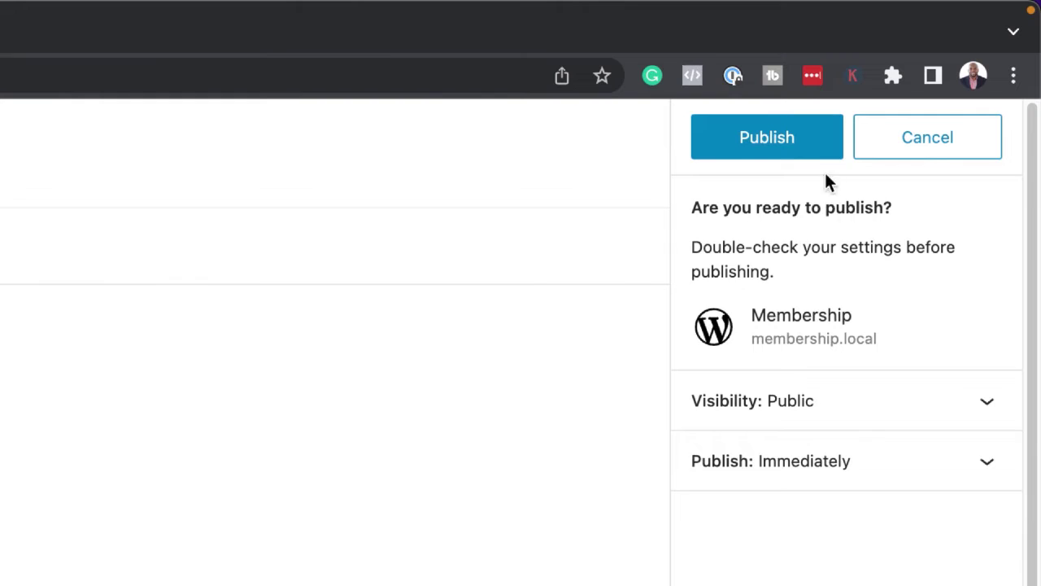
left_click(808, 143)
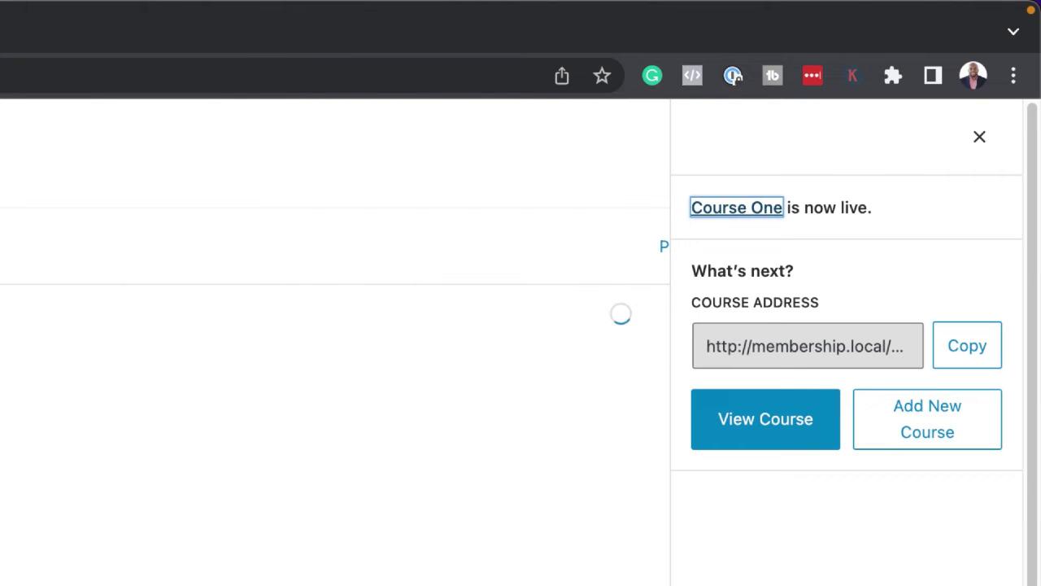
left_click(151, 535)
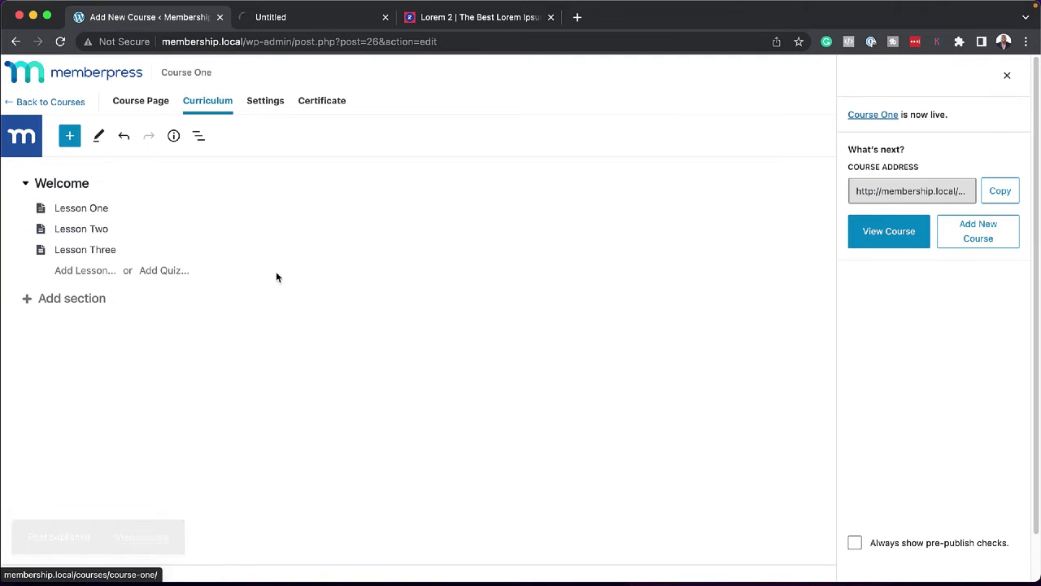
left_click(314, 19)
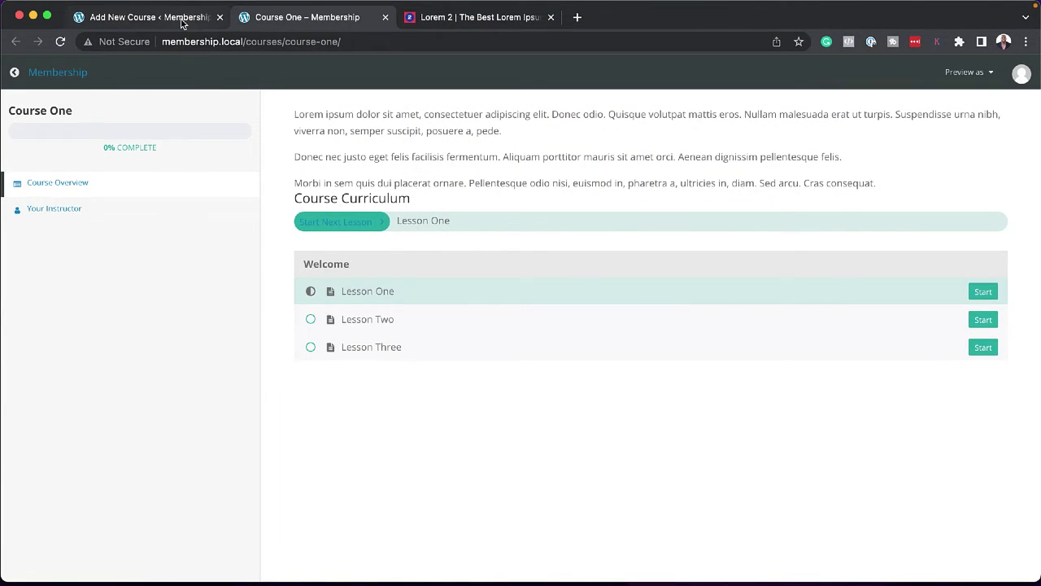
Step: Fill Lesson One with lorem ipsum paragraphs and update the lesson
left_click(182, 19)
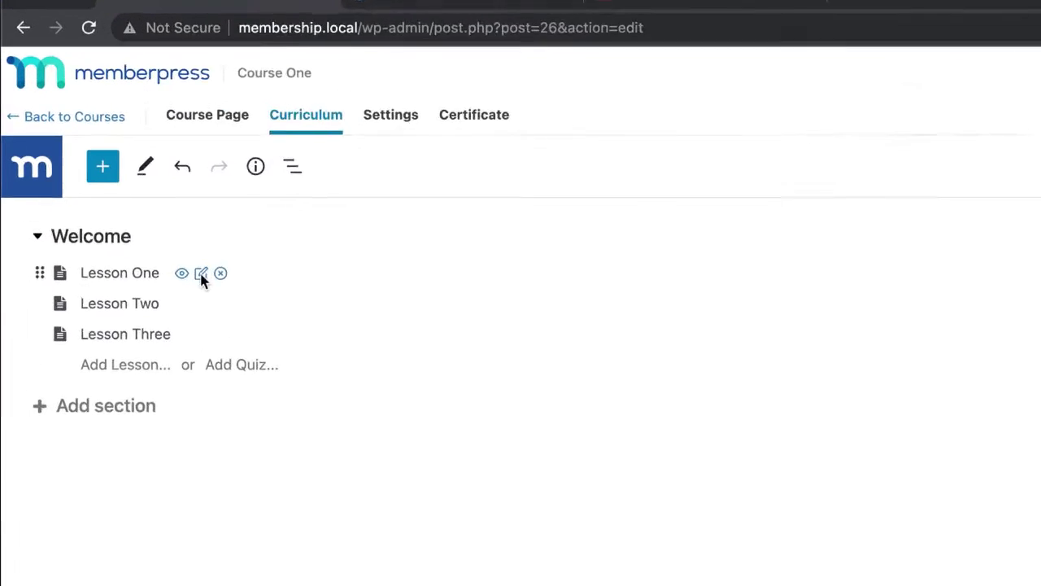
left_click(137, 208)
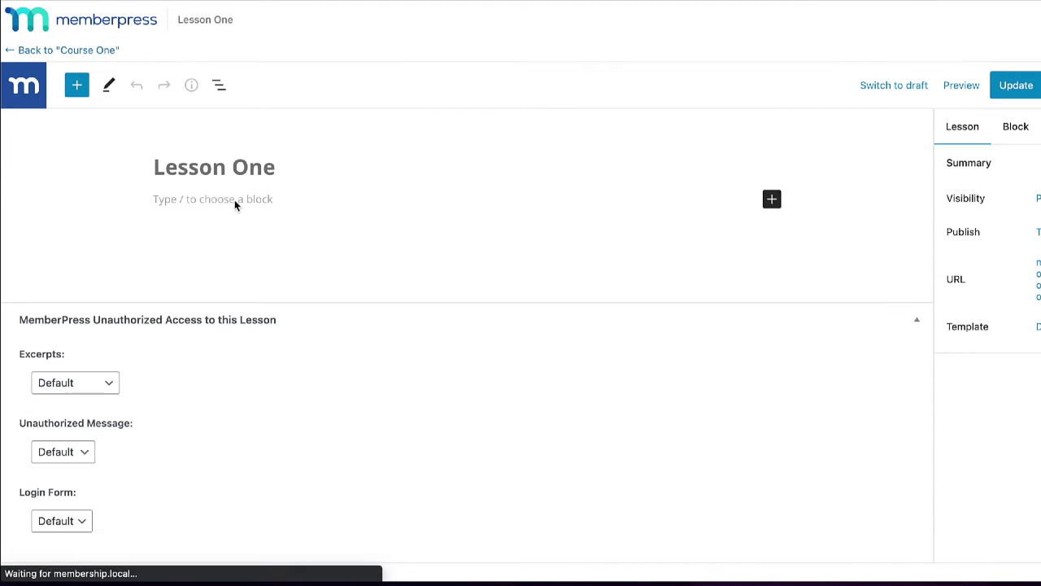
left_click(234, 201)
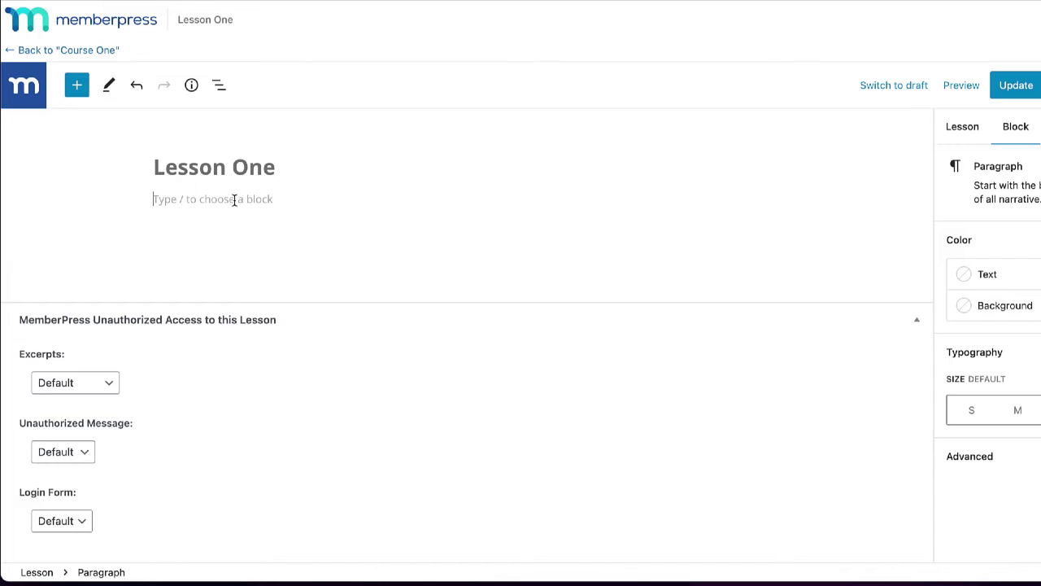
type("Lorem ipsum dolor sit amet, consectetuer adipiscing elit. Donec odio. Quisque volutpat mattis eros. Nullam malesuada erat ut turpis. Suspendisse urna nibh, viverra non, semper suscipit, posuere a, pede. Donec nec justo eget felis facilisis fermentum. Aliquam porttitor mauris sit amet orci. Aenean dignissim pellentesque felis. Morbi in sem quis dui placerat ornare. Pellentesque odio nisi, euismod in, pharetra a, ultricies in, diam. Sed arcu. Cras consequat.")
left_click(1020, 91)
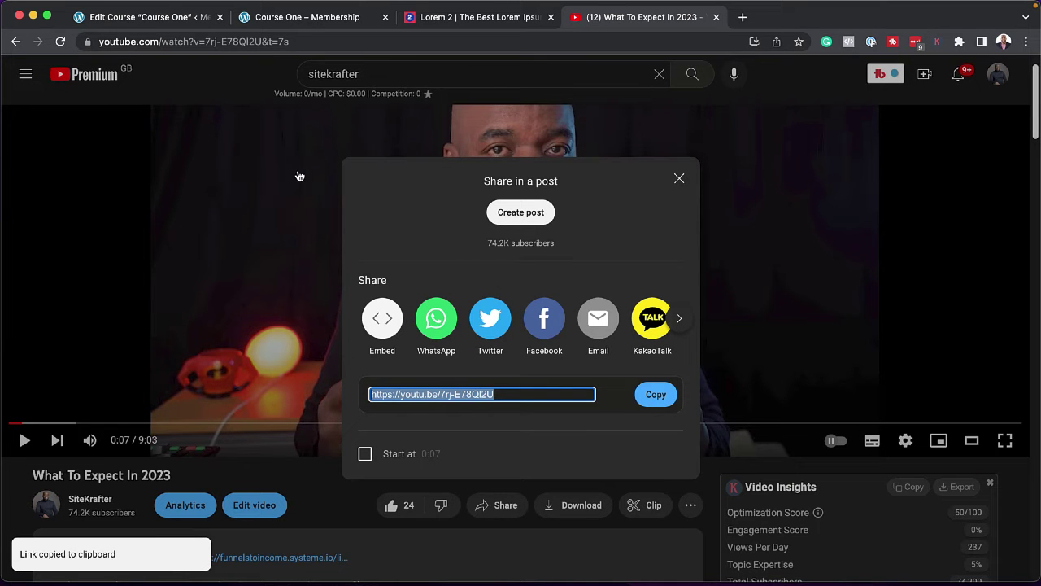
Step: Embed the YouTube video "What To Expect In 2023" in Lesson Two and update the lesson
left_click(146, 22)
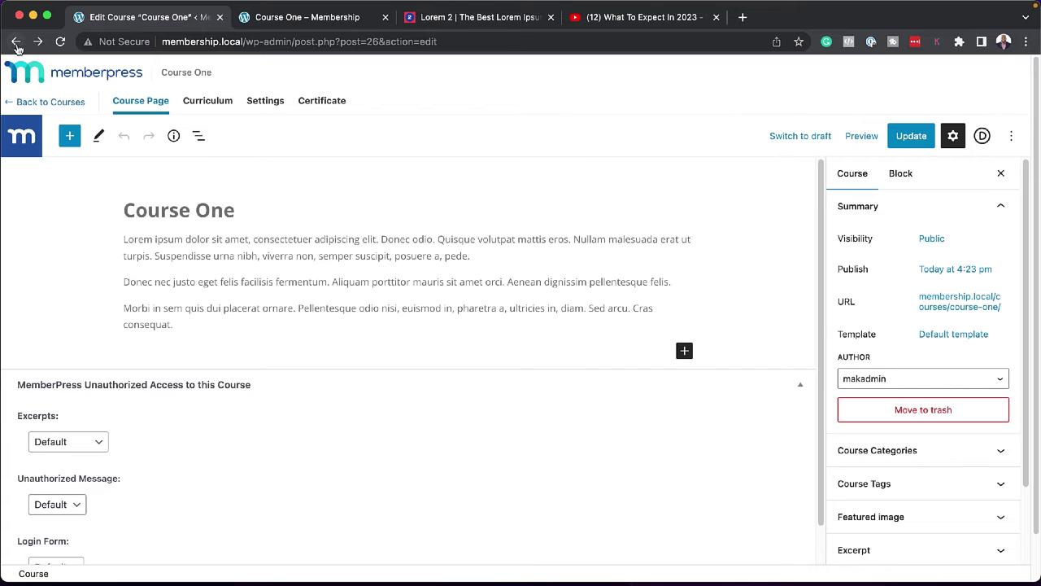
left_click(214, 103)
mouse_move(139, 229)
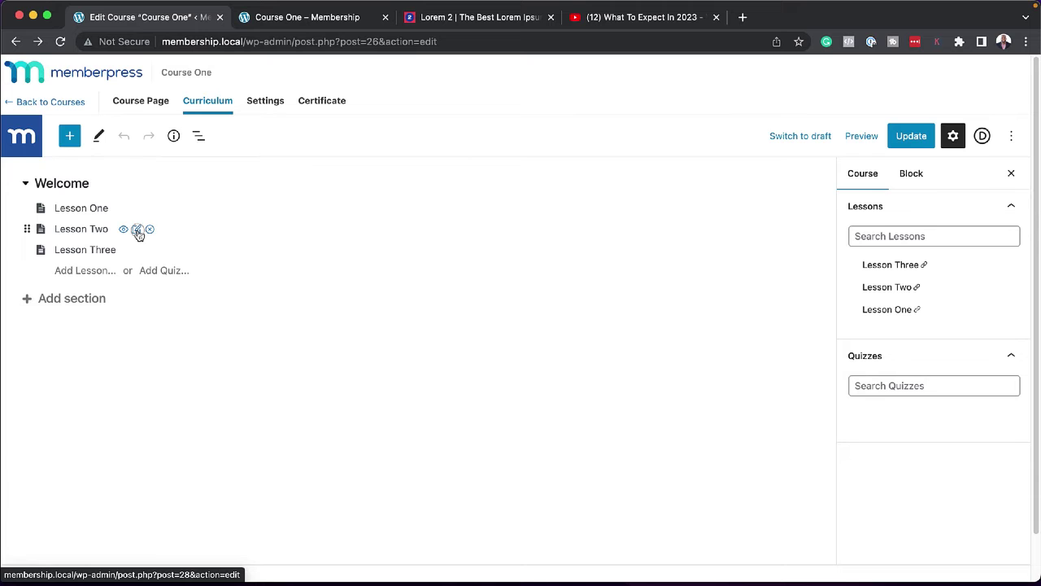
left_click(137, 230)
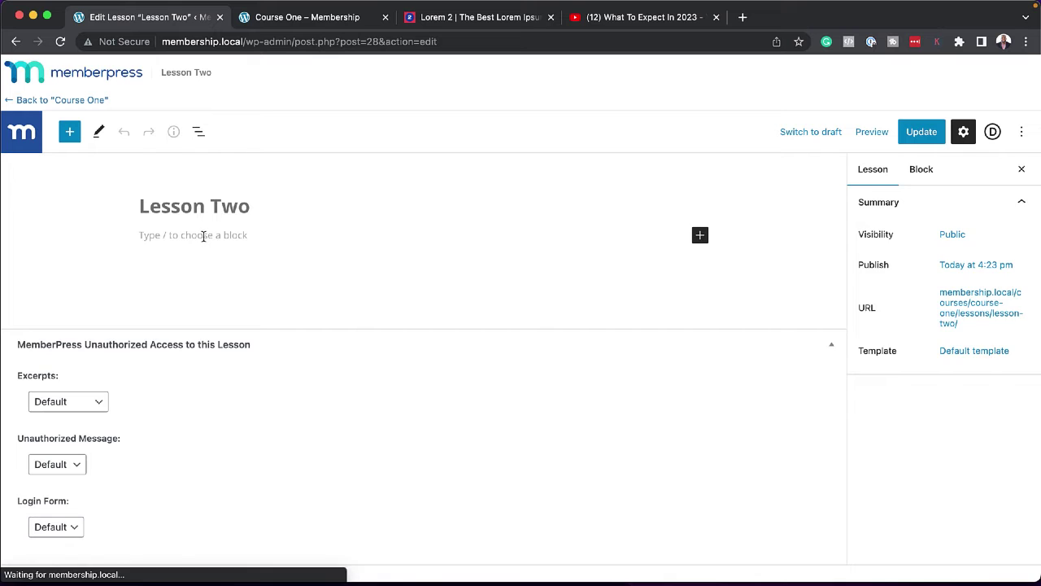
left_click(204, 235)
key("ctrl+v")
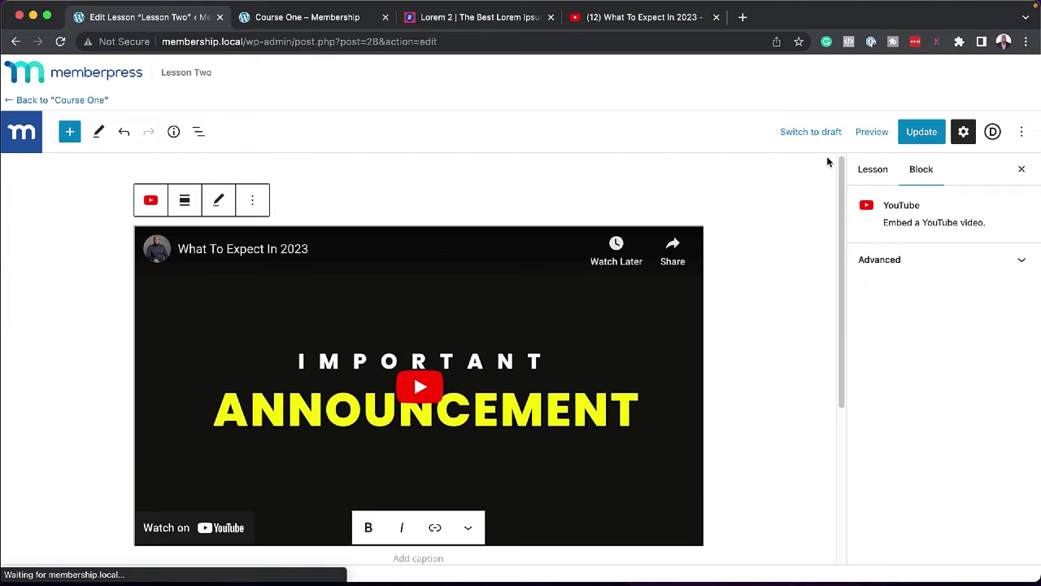
left_click(918, 133)
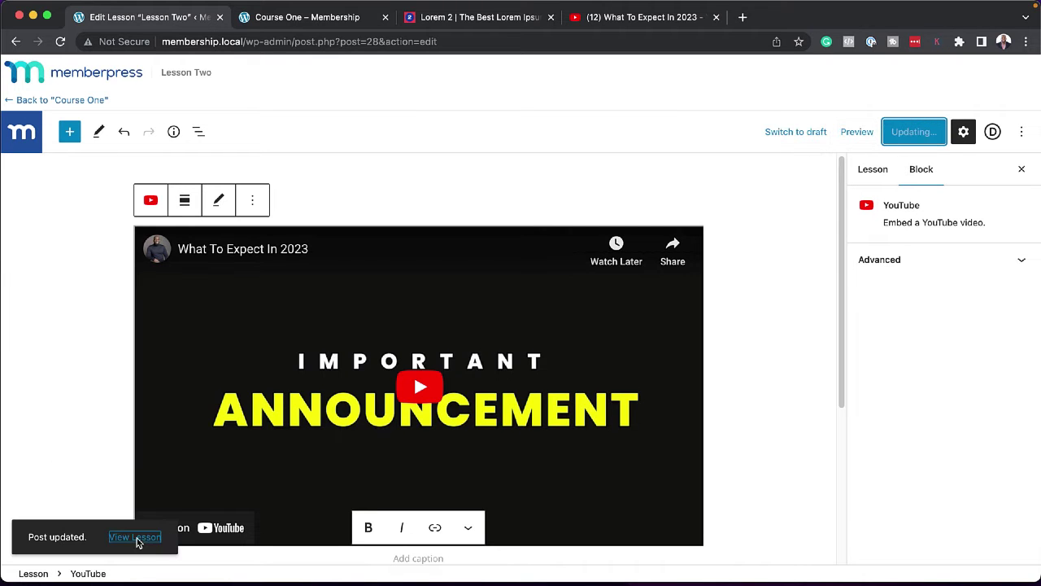
Step: View Lesson Two on the live site, switch to Lesson One and mark it complete
left_click(135, 537)
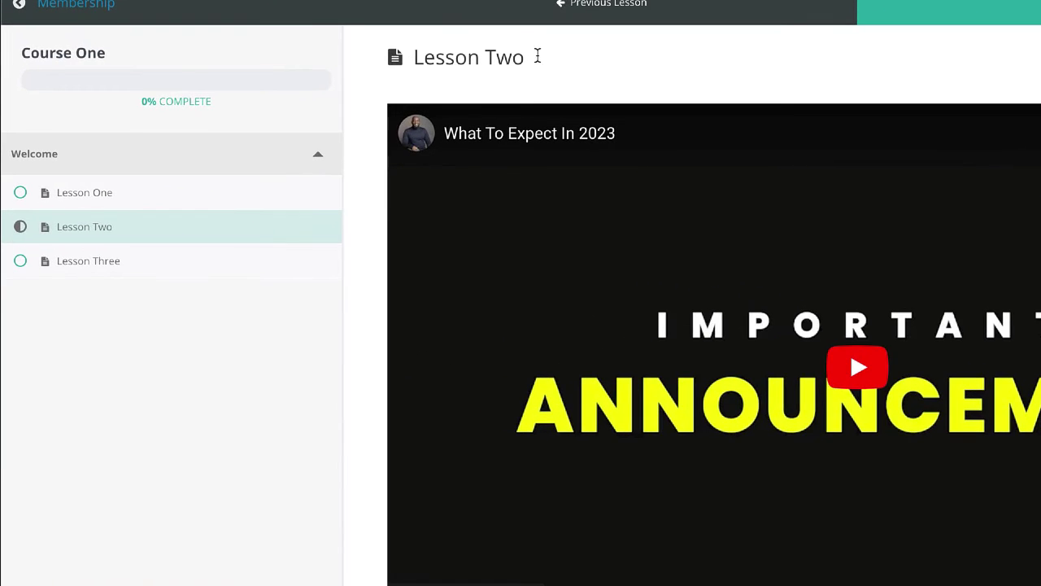
left_click(196, 201)
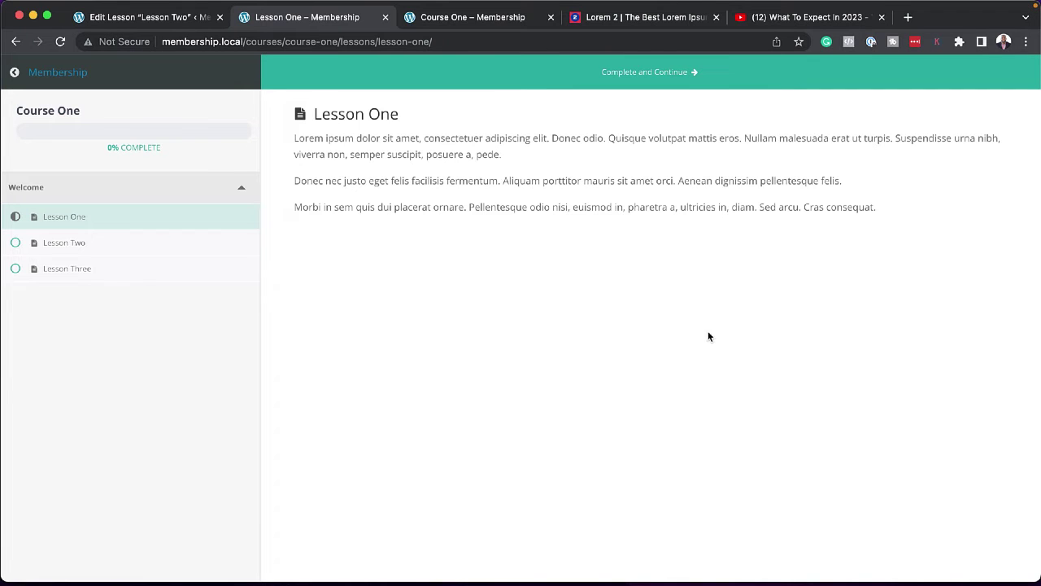
left_click(685, 75)
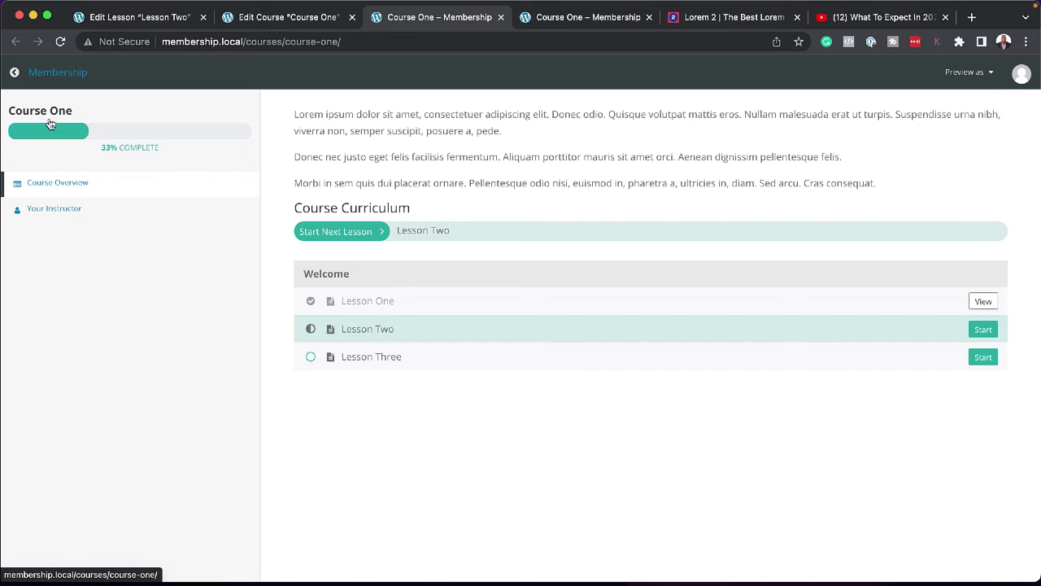
Step: View Course One's instructor page and the site's courses listing, and reload the listing
left_click(54, 211)
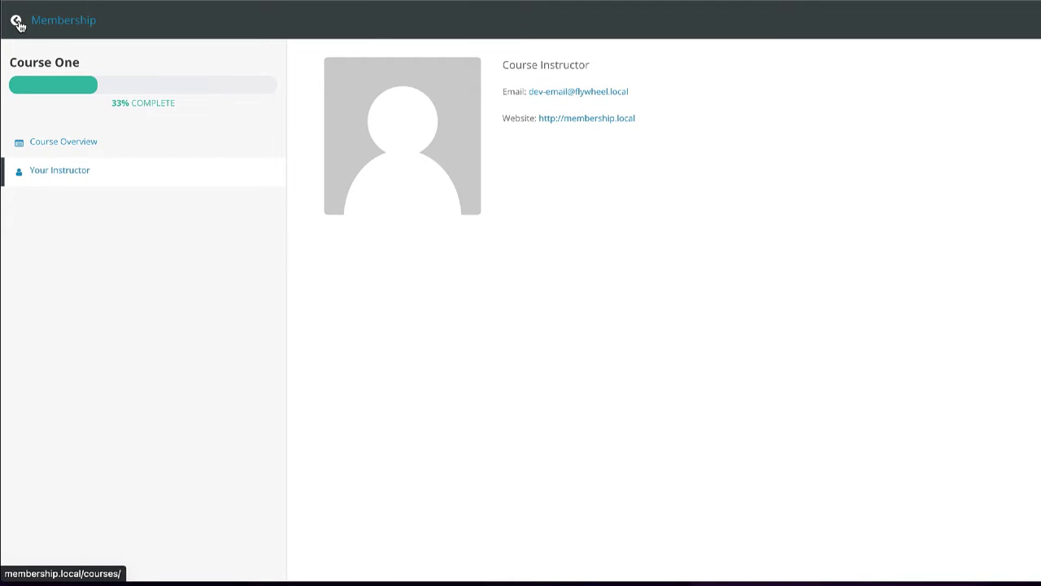
left_click(18, 25)
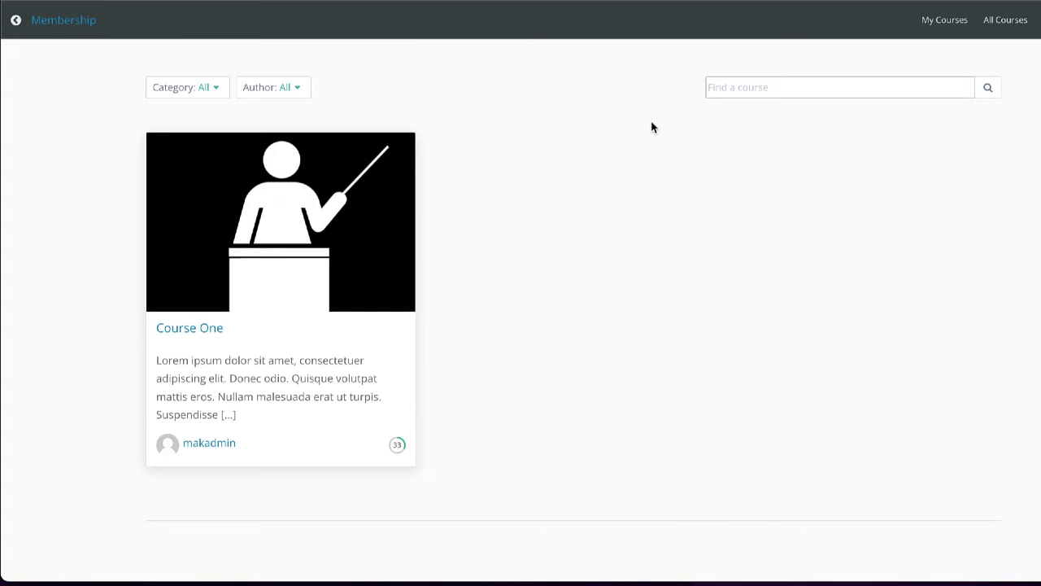
left_click_drag(373, 53, 187, 50)
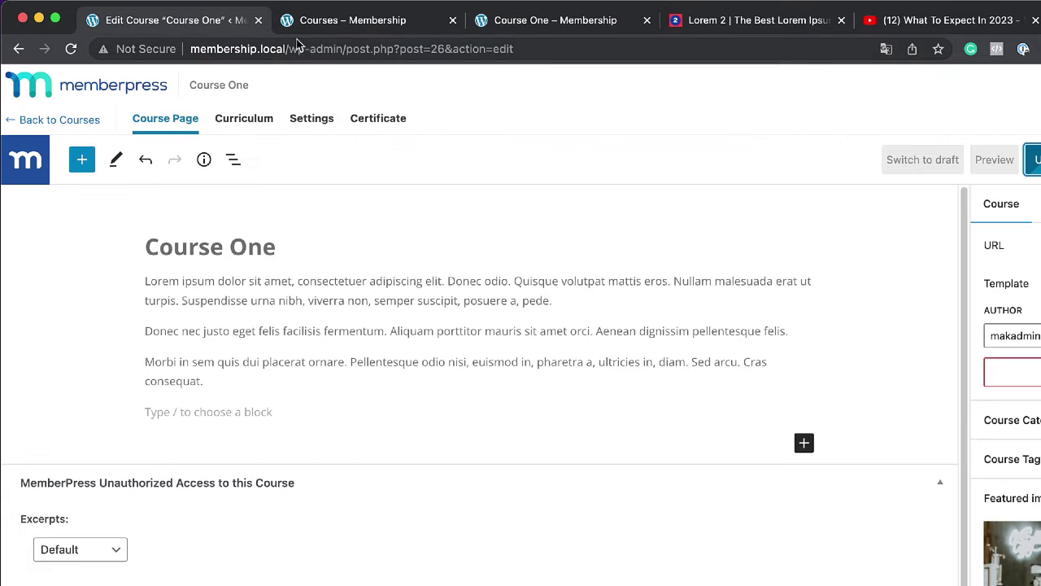
left_click(337, 23)
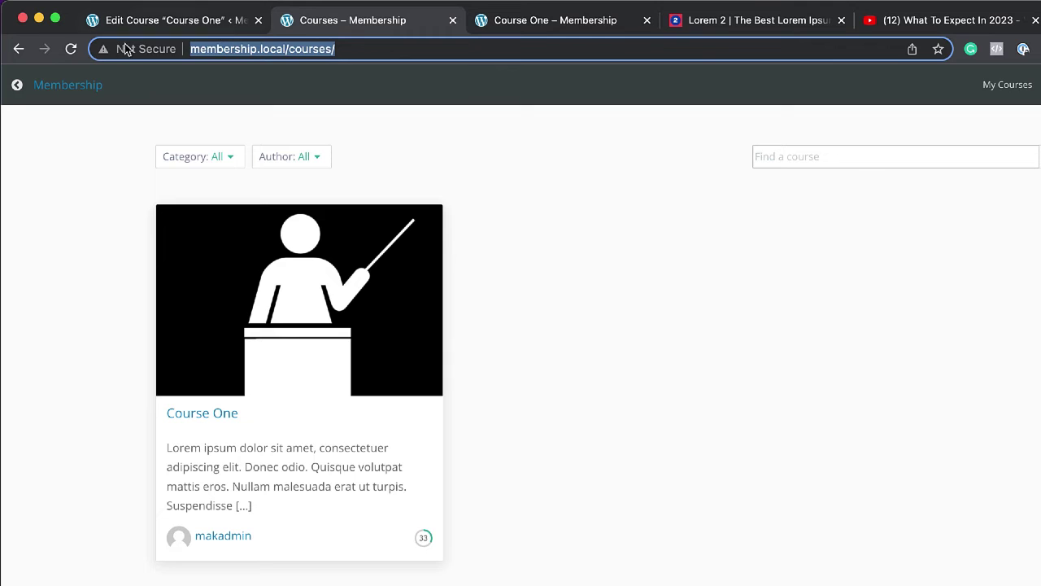
left_click(71, 48)
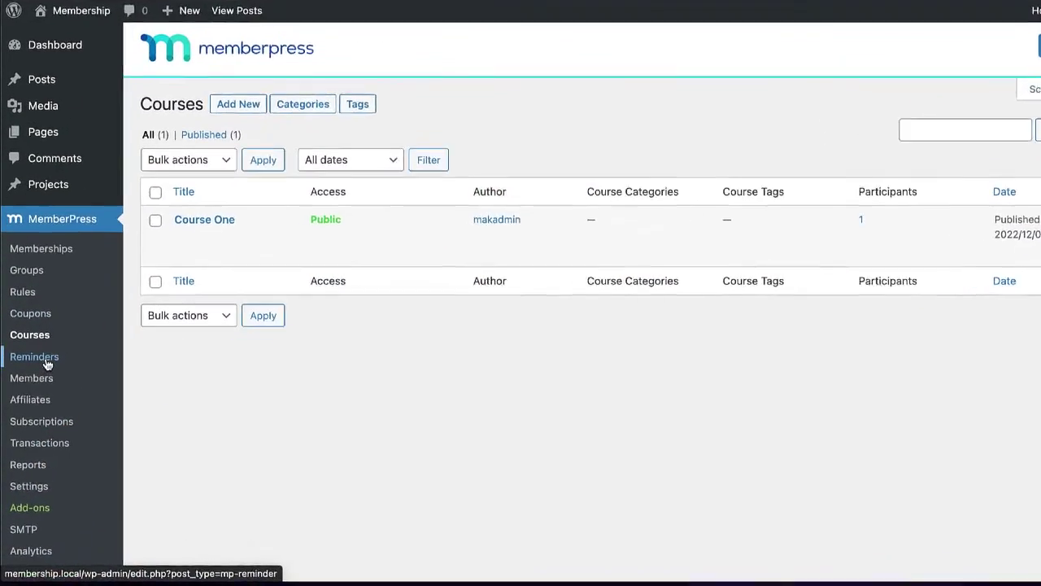
Step: Start a new MemberPress reminder titled "Reminder 1"
left_click(46, 362)
left_click(271, 106)
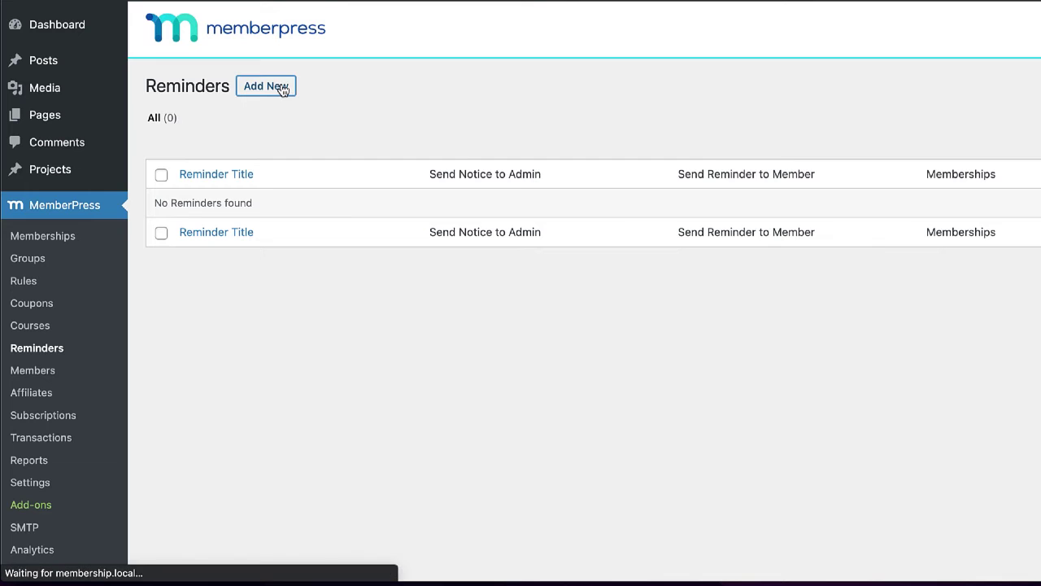
type("Reminder 1")
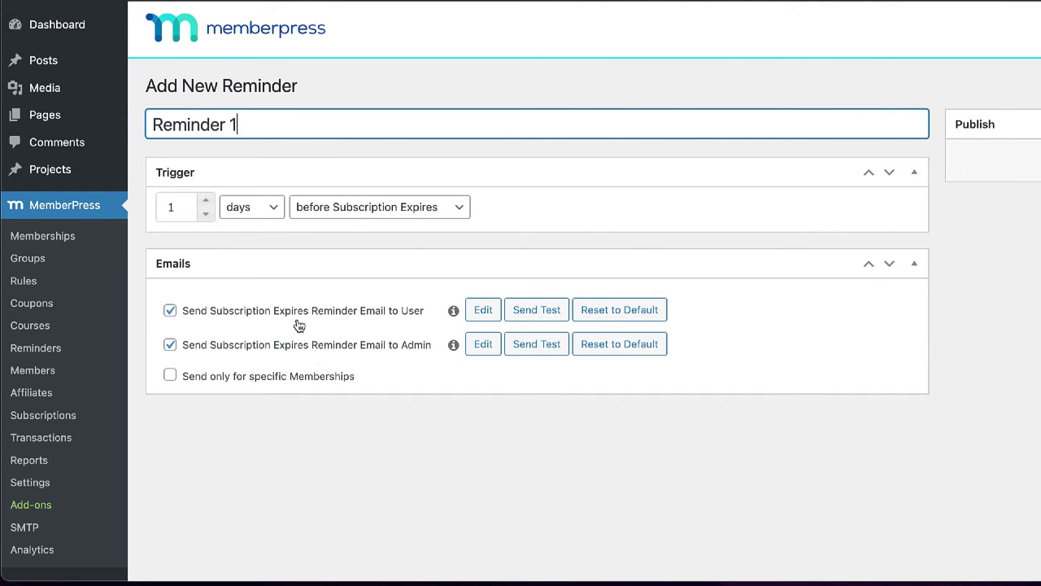
Step: Open the Subscription Expires reminder email to the user for editing and review its subject and body
left_click(484, 310)
scroll(379, 339, "down", 3)
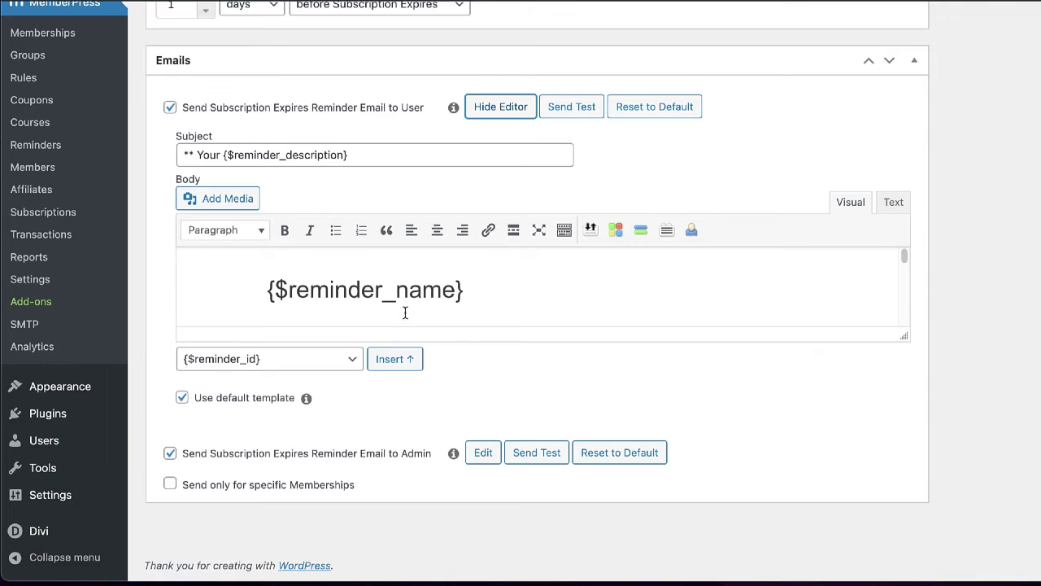
scroll(616, 301, "down", 2)
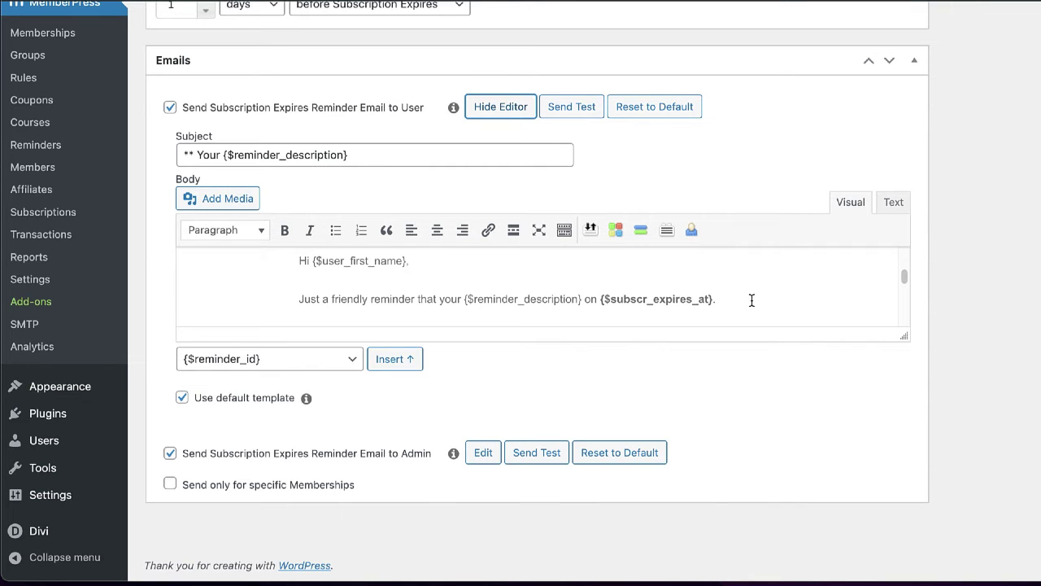
Step: Read through the rest of the Subscription Expires reminder email's body, including the renewal link text
scroll(751, 300, "down", 1)
scroll(382, 306, "down", 2)
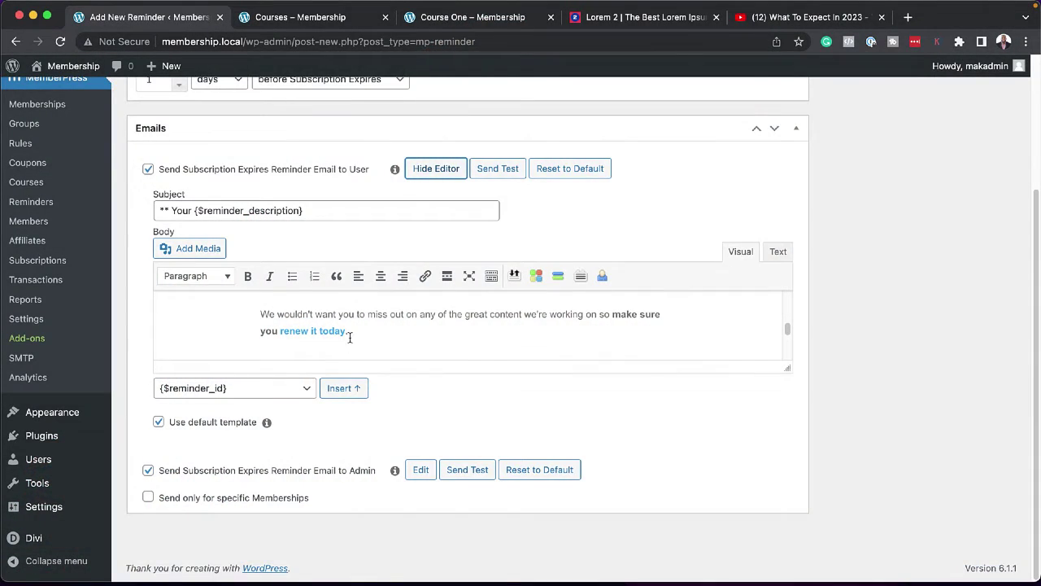
scroll(350, 336, "up", 1)
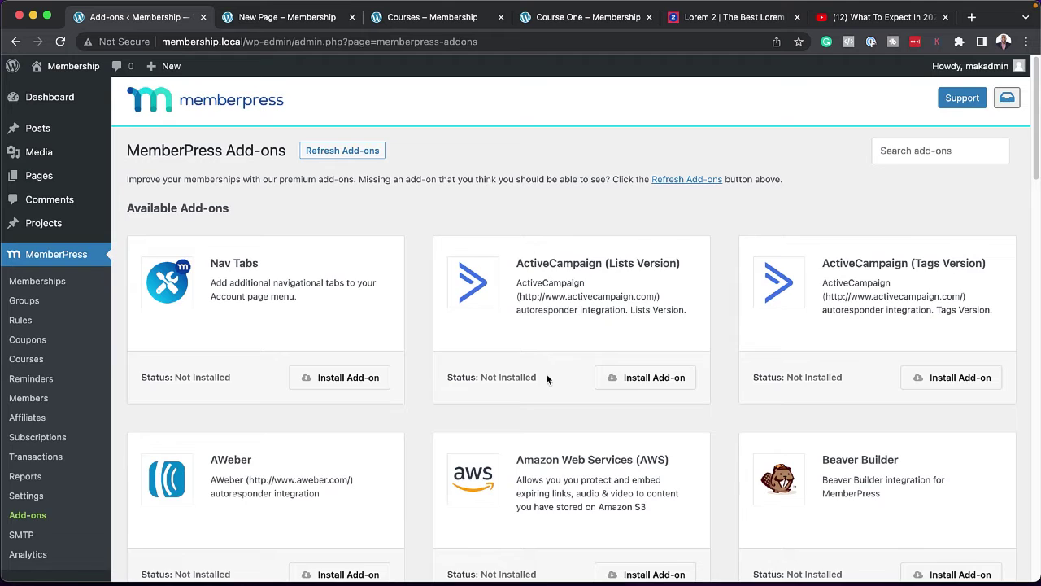
Step: Install the Divi integration add-on for MemberPress
scroll(546, 373, "down", 5)
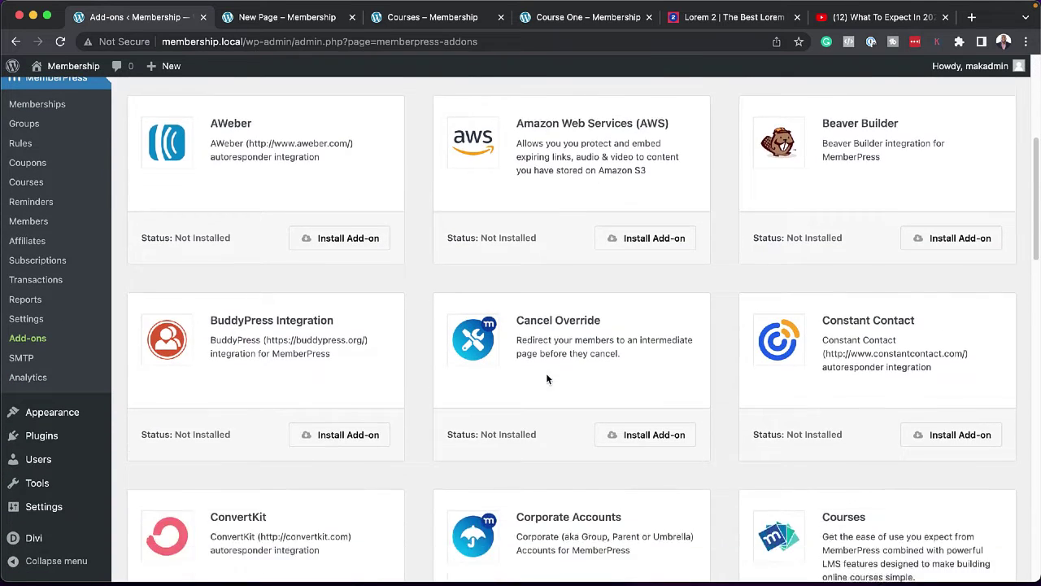
scroll(547, 378, "down", 5)
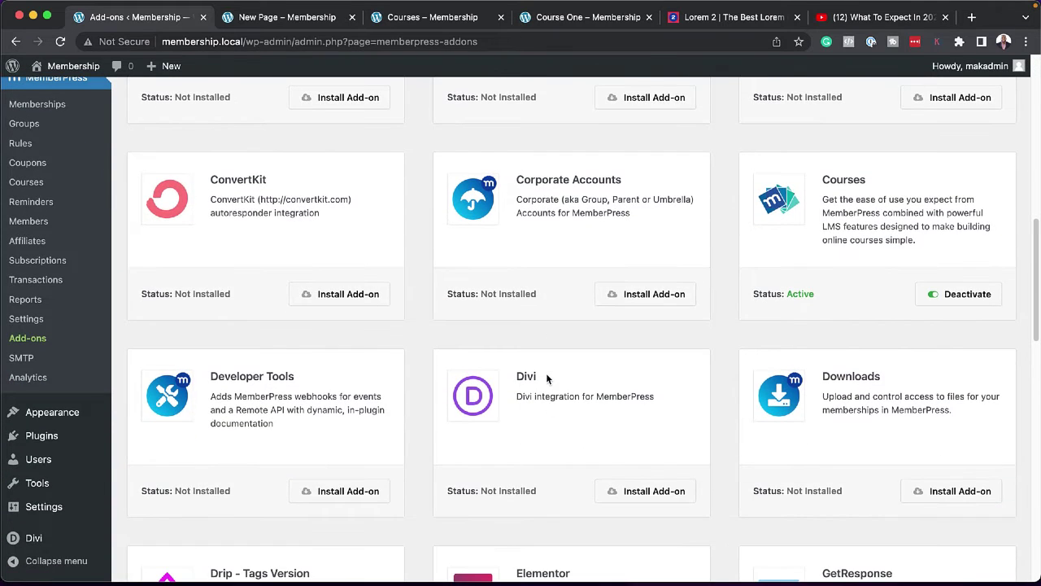
scroll(632, 444, "down", 1)
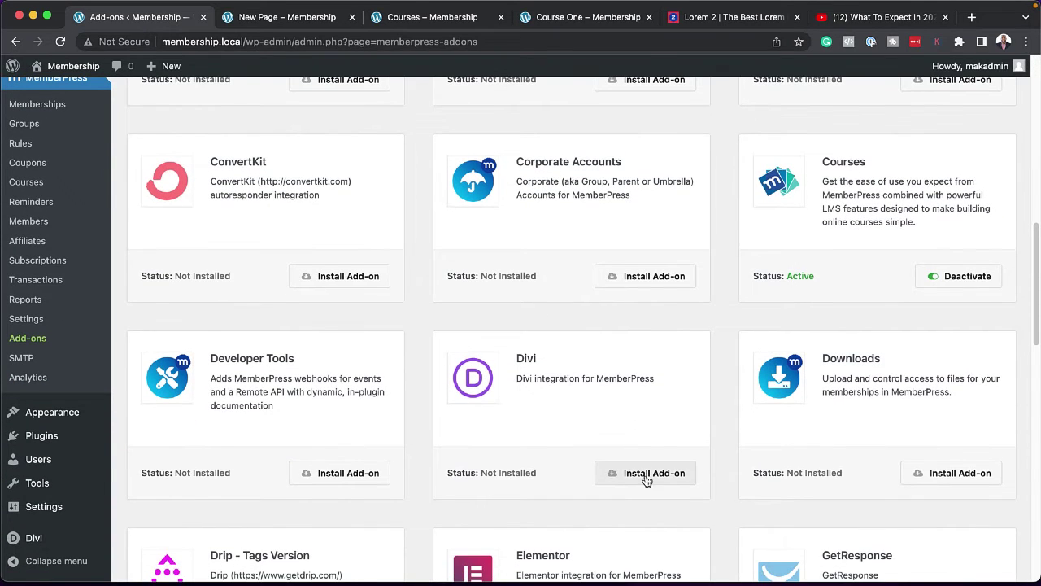
left_click(647, 479)
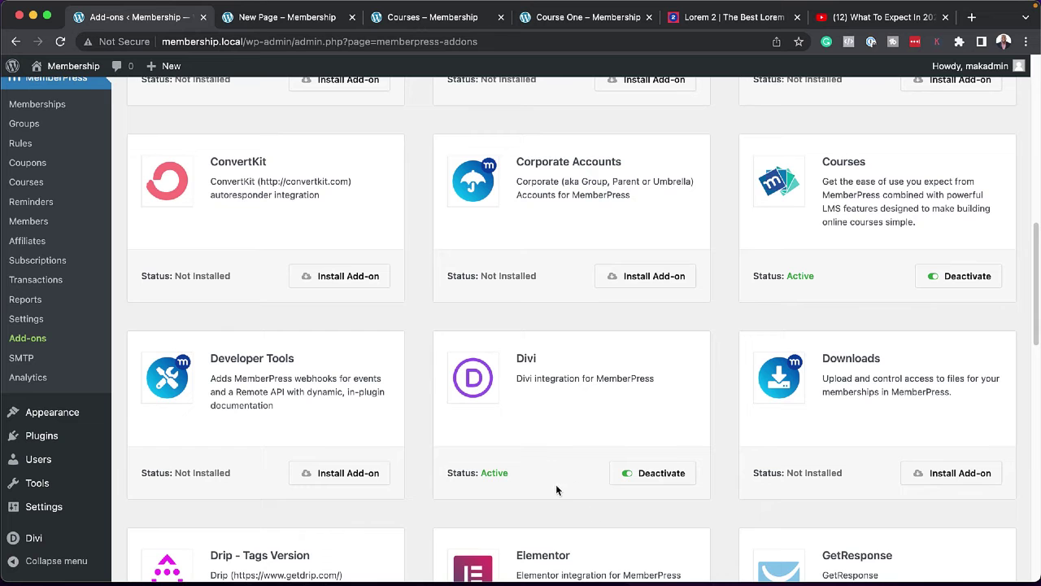
scroll(550, 472, "down", 2)
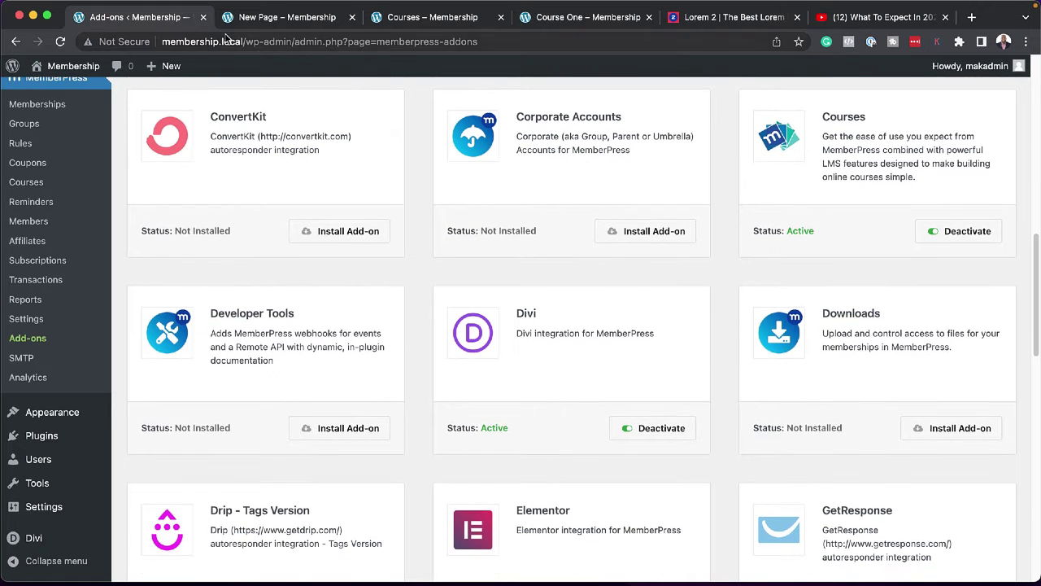
Step: Reload New Page in the visual builder and set its first section to display only if the membership is Lifetime
left_click(256, 18)
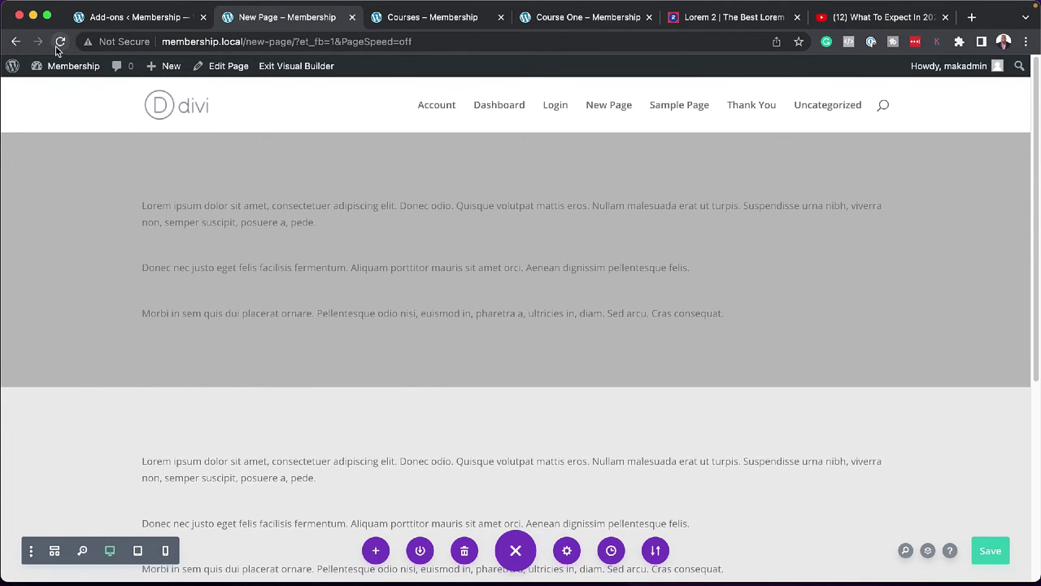
left_click(60, 41)
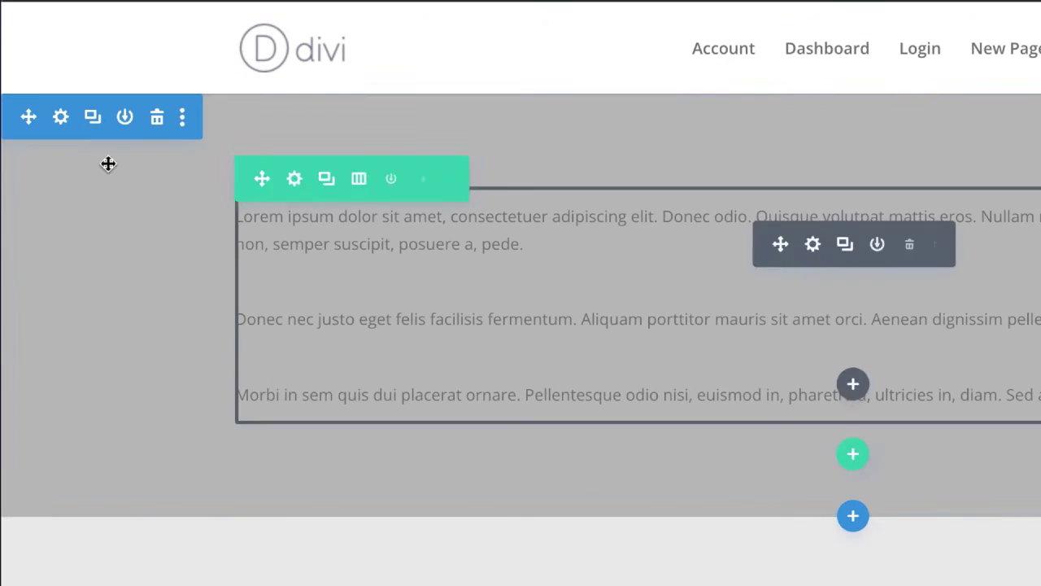
left_click(62, 119)
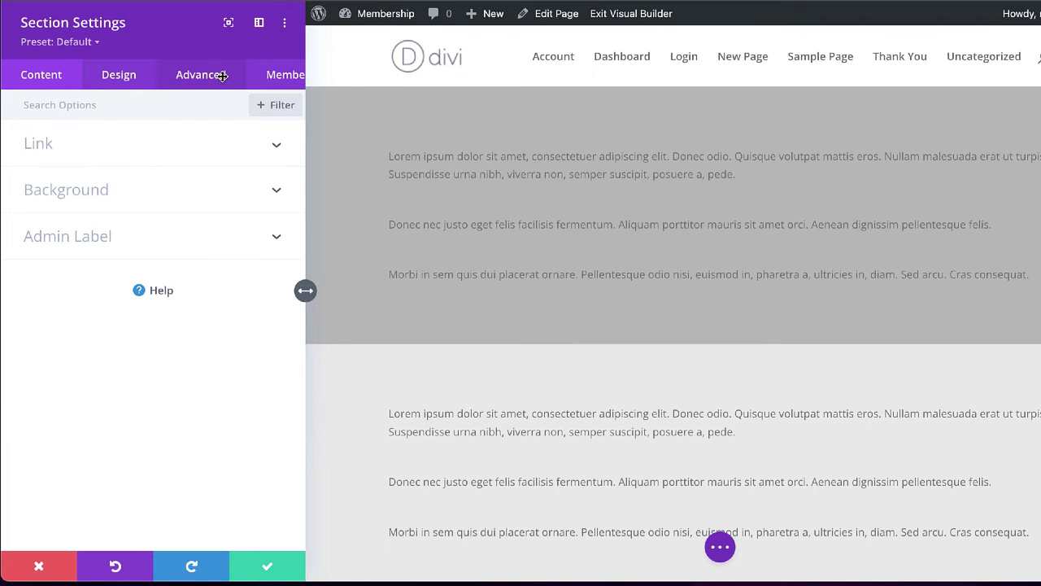
left_click(214, 84)
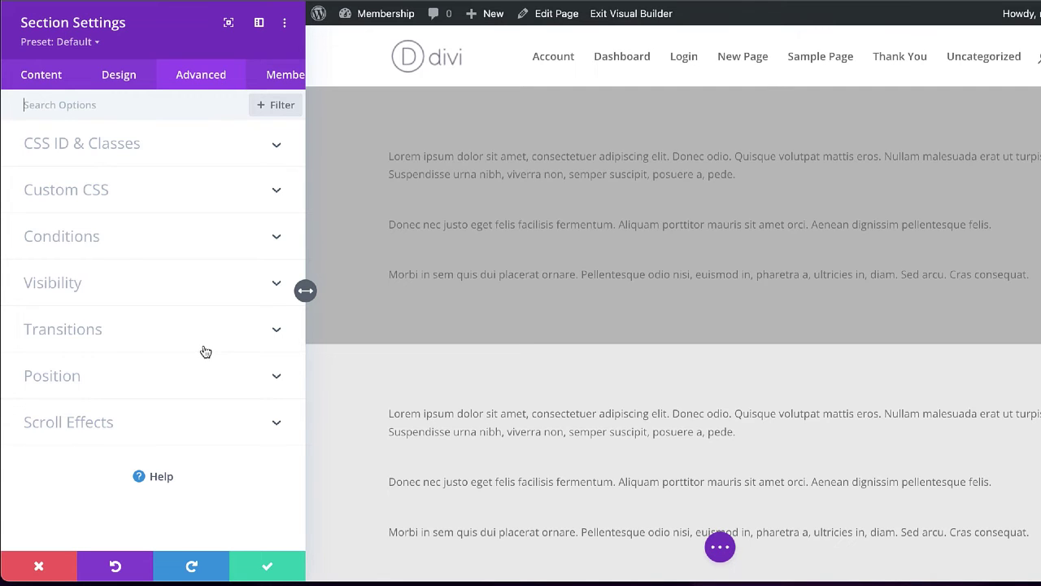
left_click(99, 247)
left_click(145, 226)
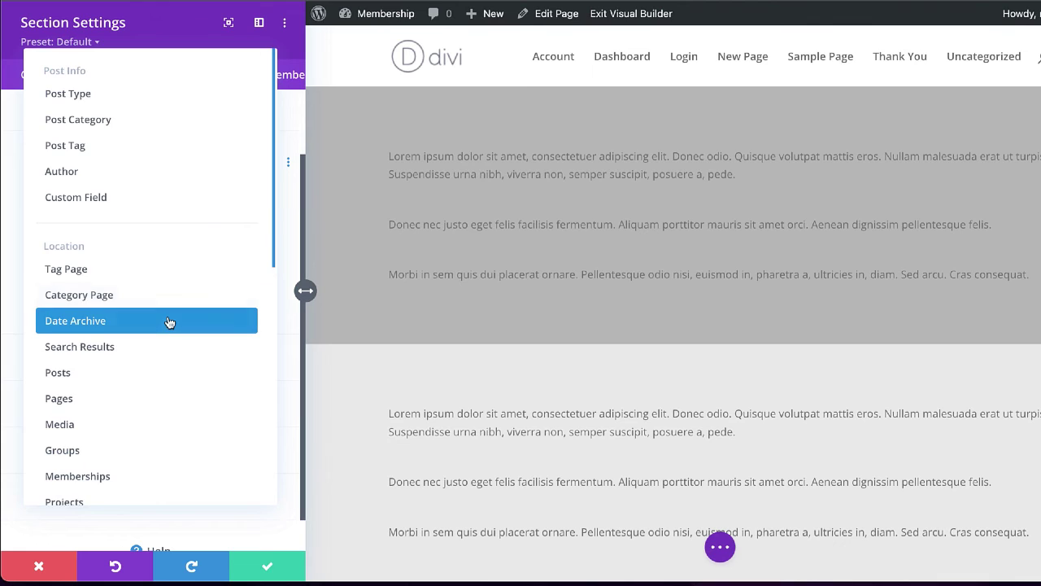
scroll(169, 323, "down", 2)
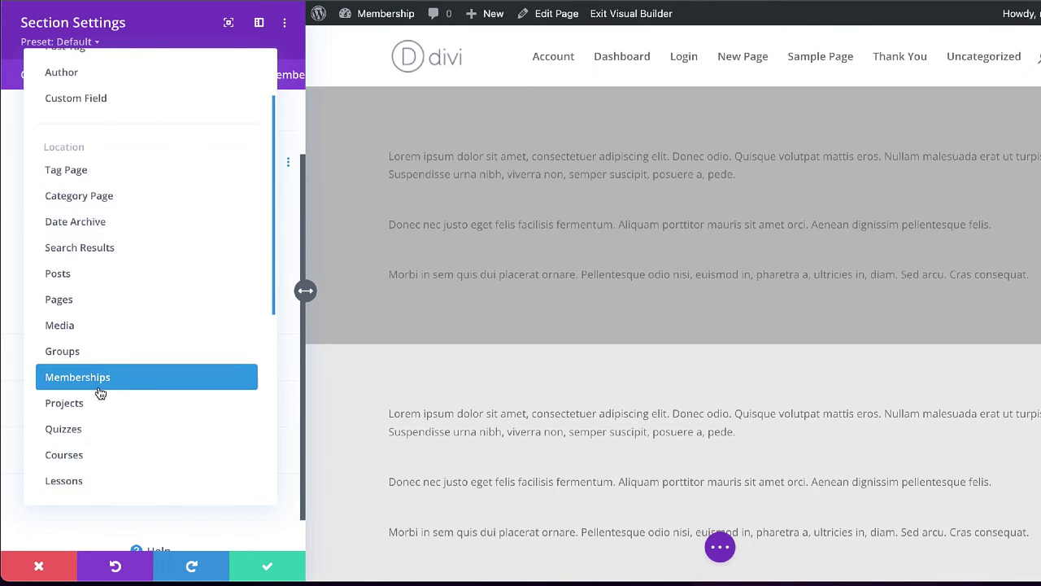
left_click(103, 385)
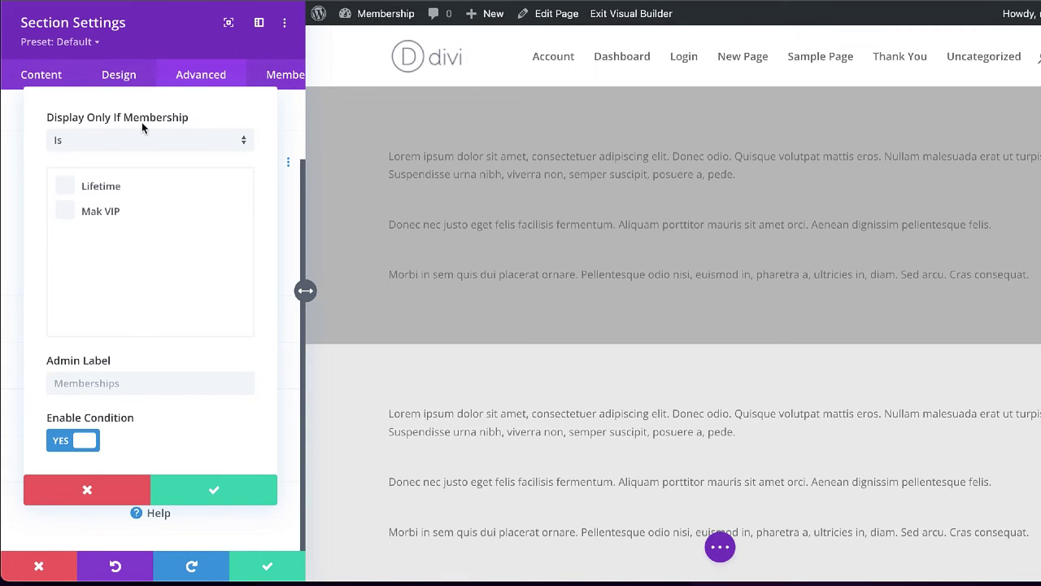
left_click(72, 190)
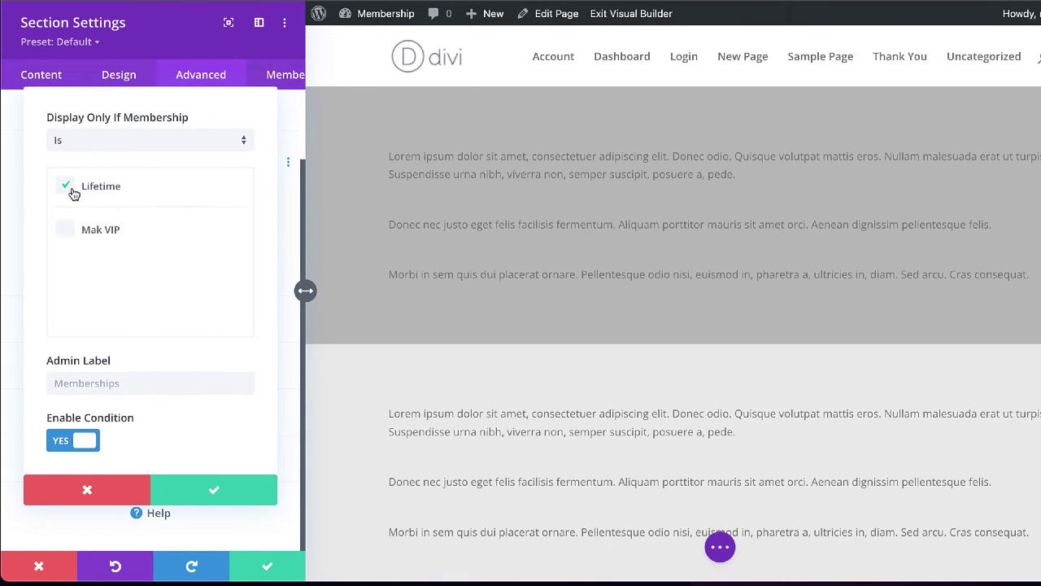
left_click(180, 484)
left_click(269, 565)
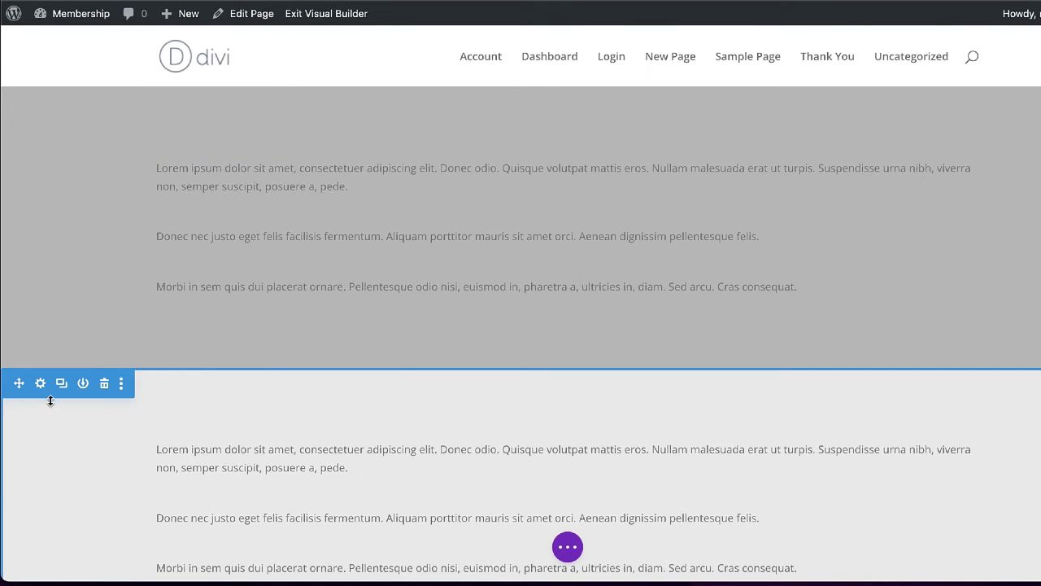
Step: Add a Memberships display condition to the second section so that it displays only if the membership is Mak VIP
left_click(41, 385)
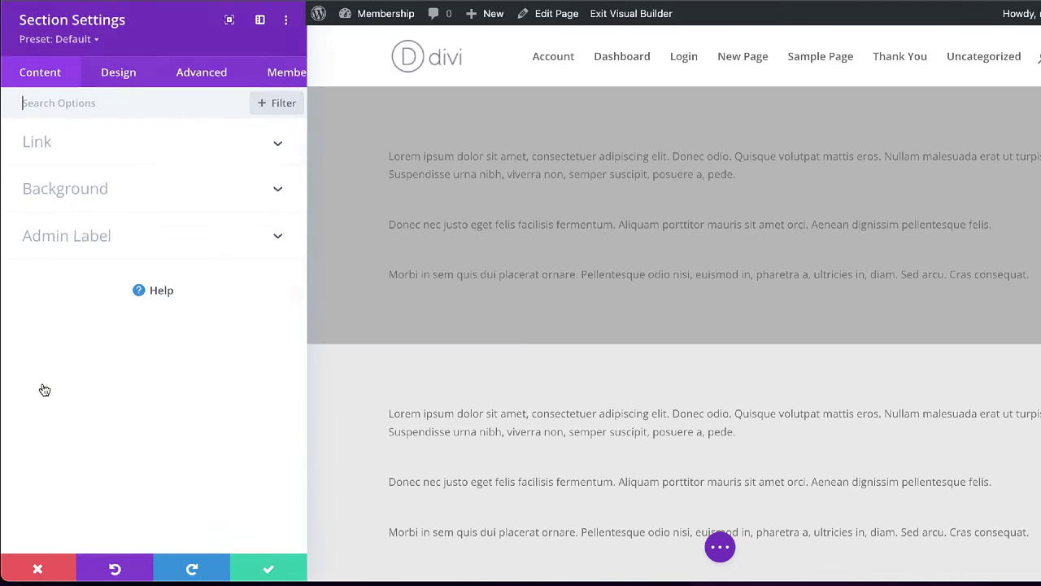
left_click(213, 76)
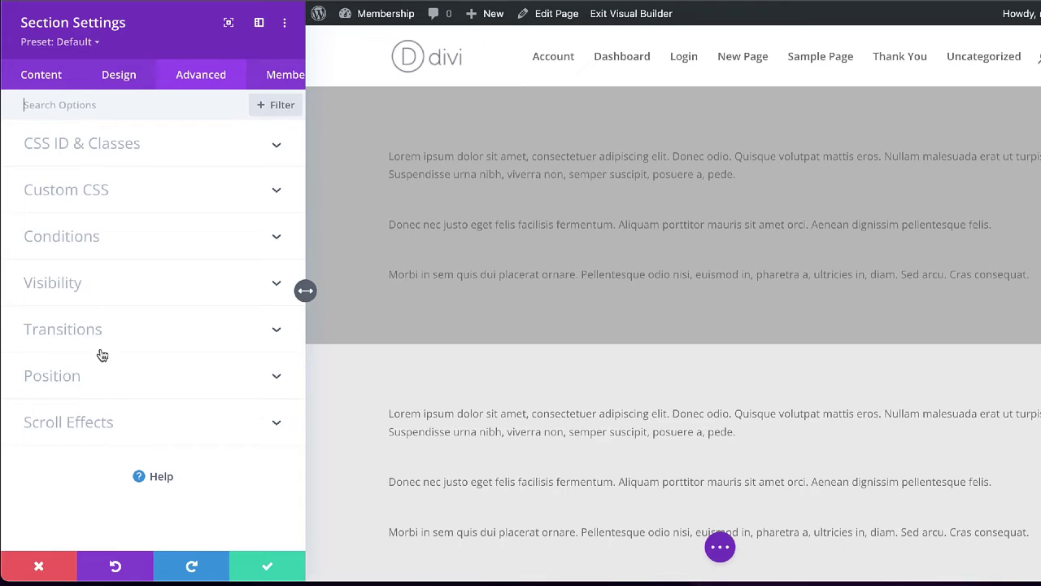
left_click(96, 283)
scroll(175, 314, "down", 1)
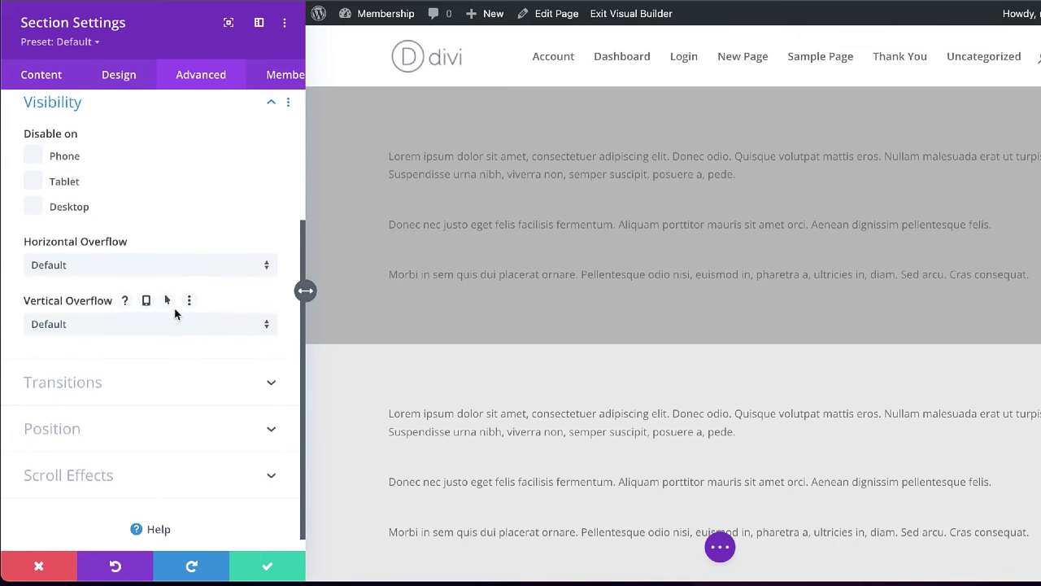
scroll(175, 314, "up", 3)
left_click(139, 246)
left_click(144, 225)
scroll(144, 419, "down", 2)
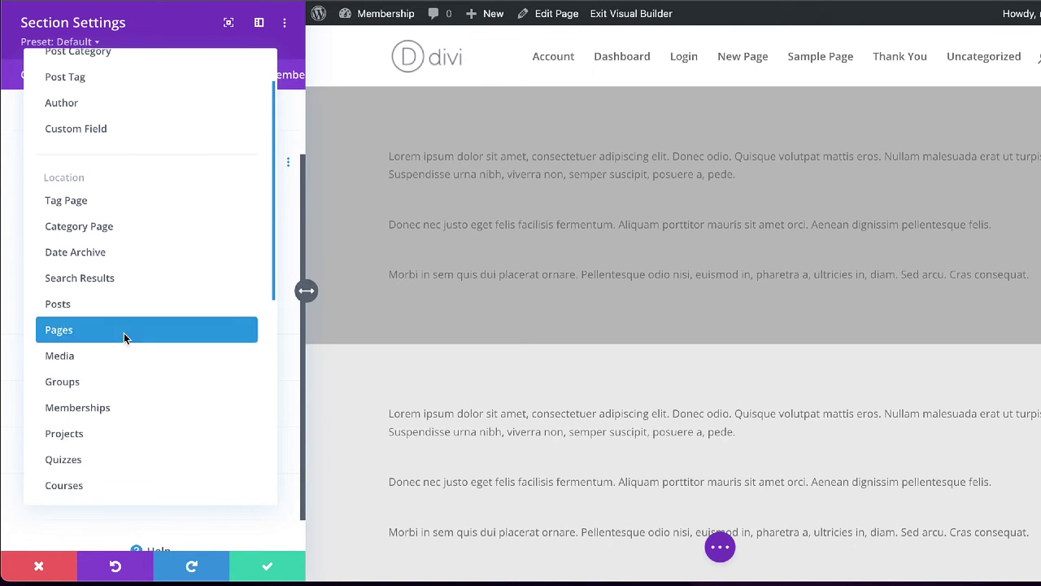
left_click(121, 407)
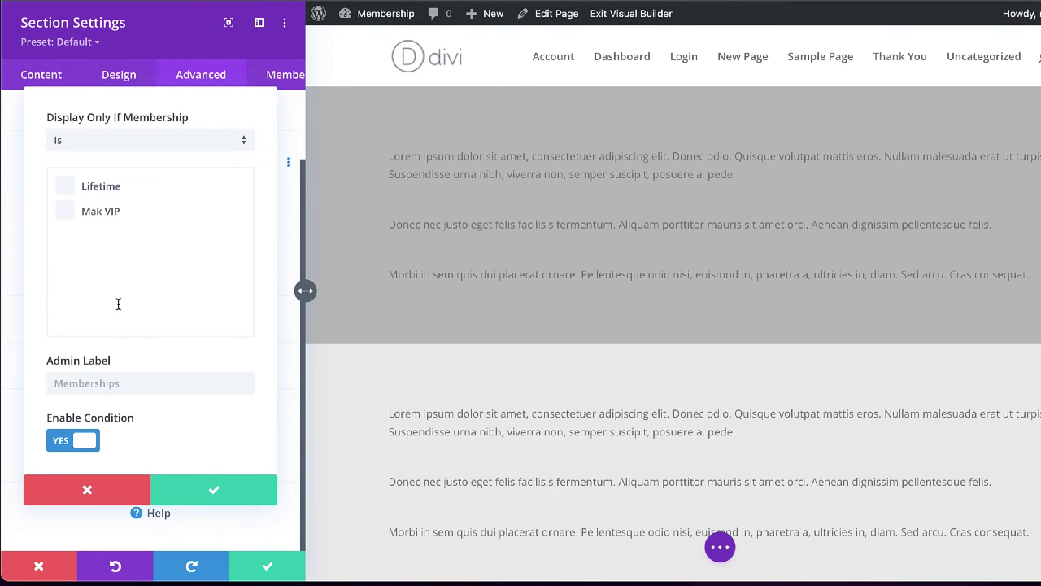
left_click(66, 212)
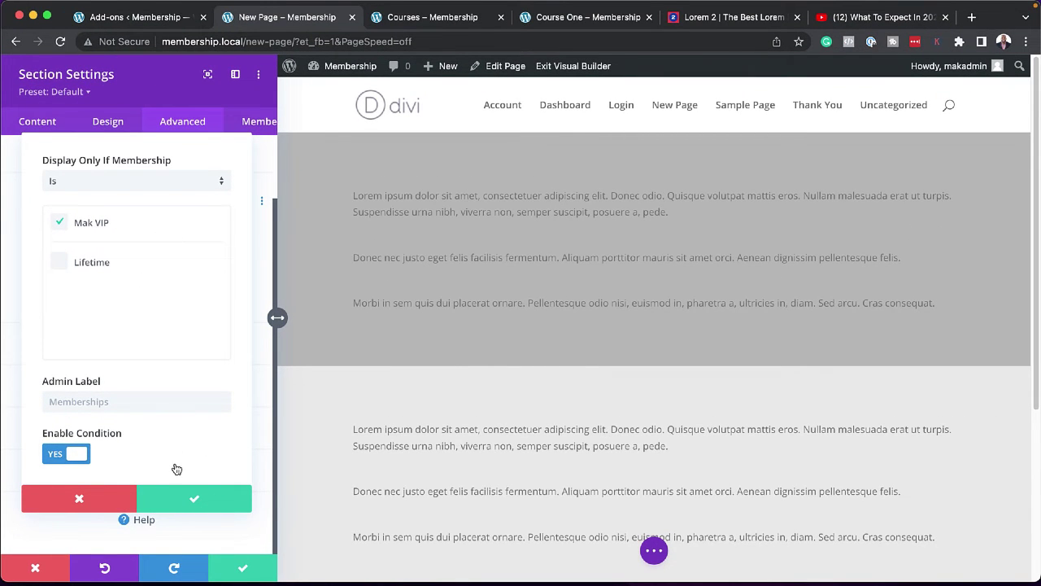
left_click(197, 504)
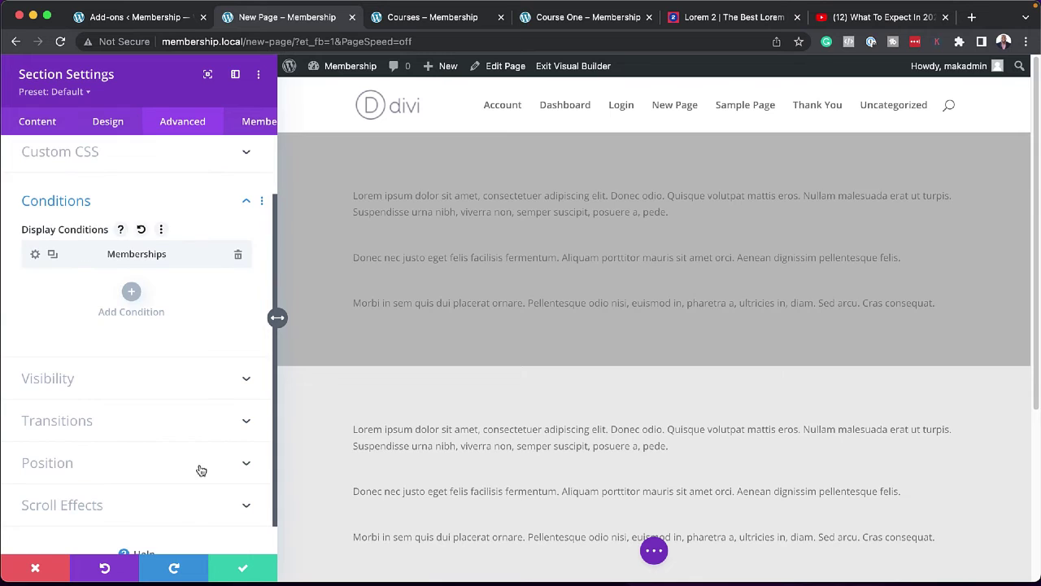
Step: Add a Courses display condition for Course One to the second section and save the section settings
left_click(134, 295)
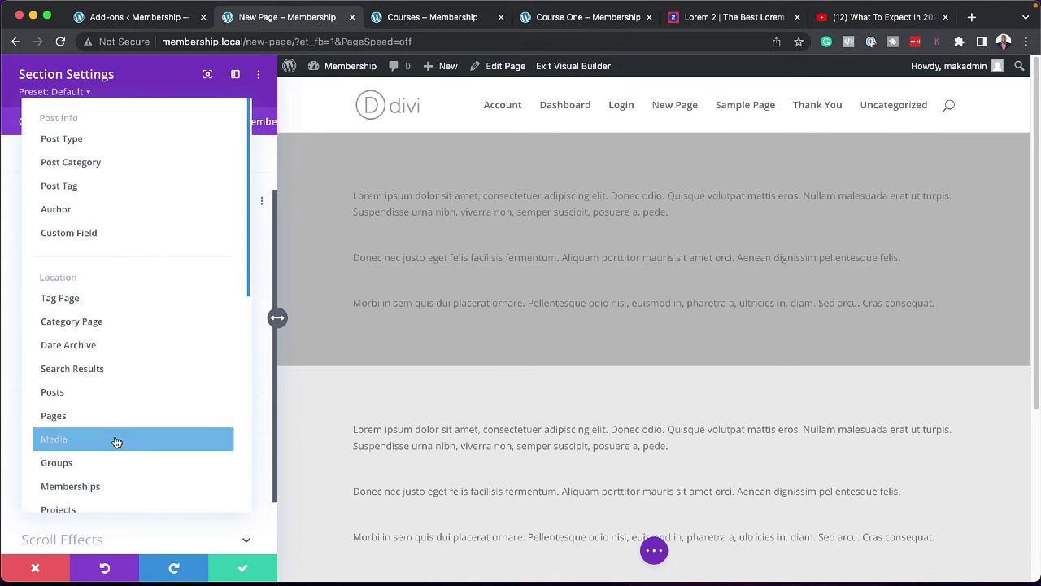
scroll(122, 451, "down", 1)
scroll(122, 460, "down", 1)
scroll(139, 448, "down", 1)
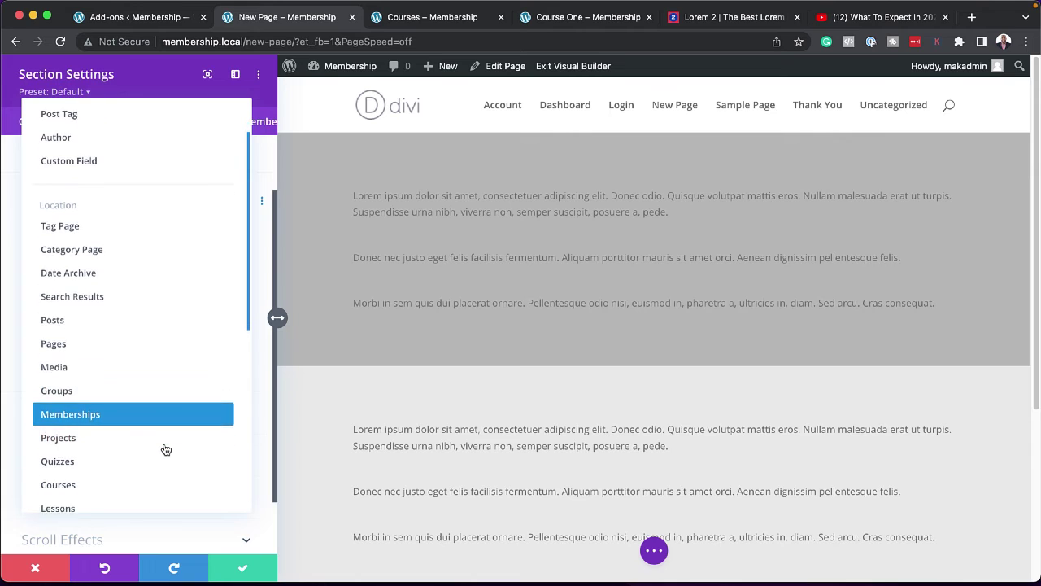
left_click(112, 474)
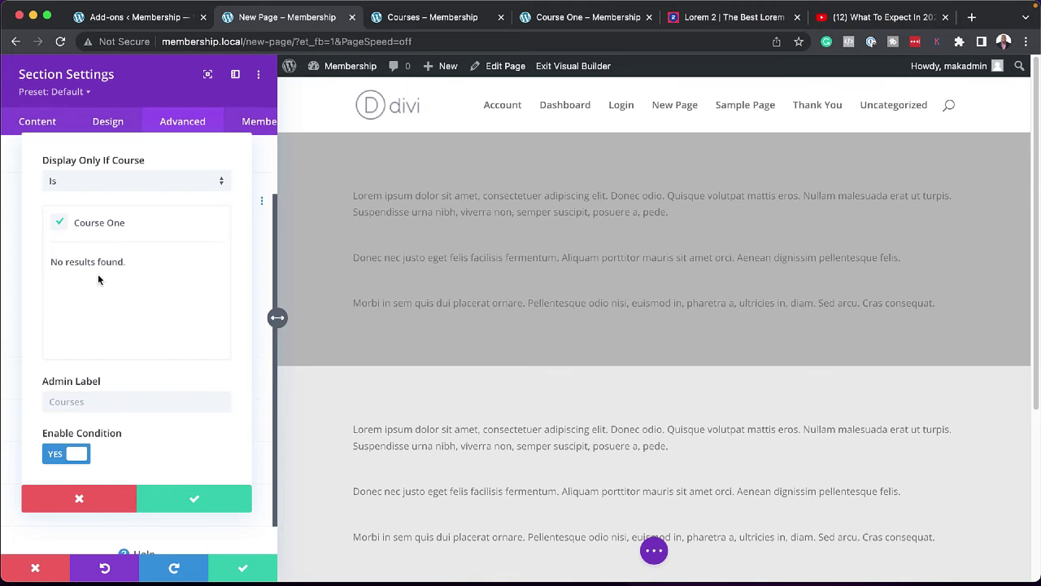
left_click(200, 499)
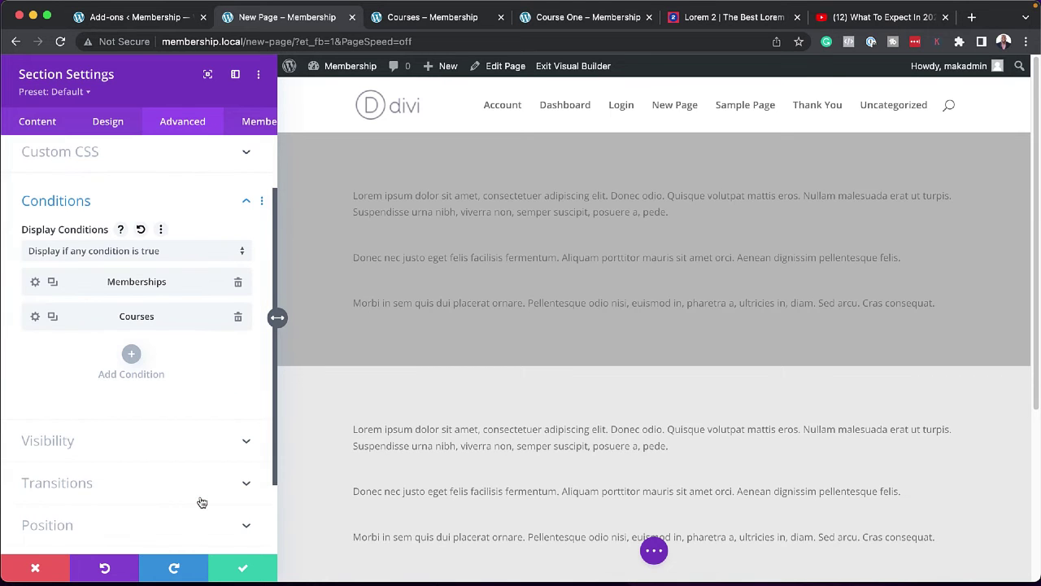
left_click(242, 569)
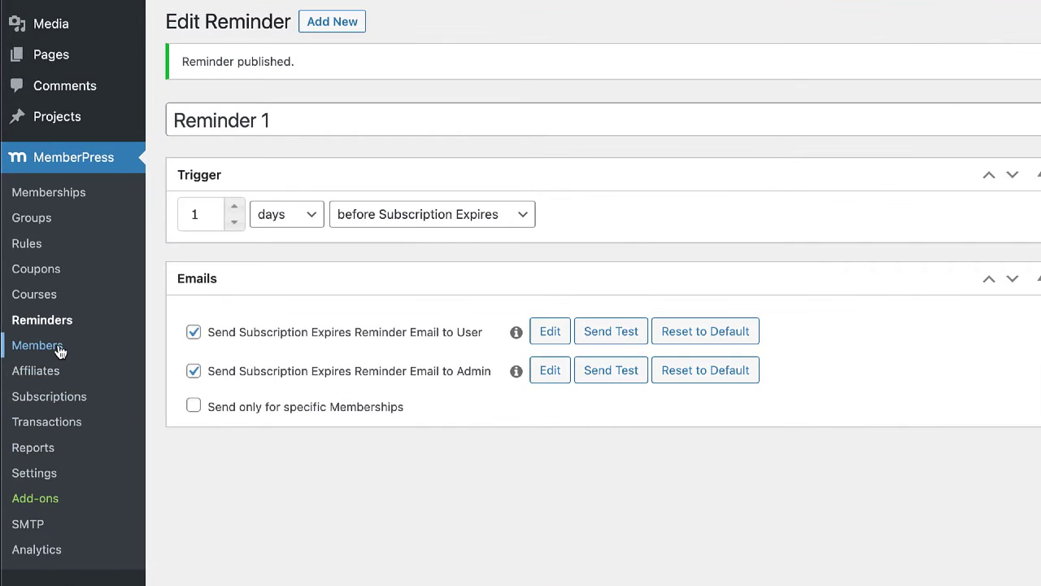
Step: Open the listed member's profile from the MemberPress members list and examine its account and membership information
left_click(38, 345)
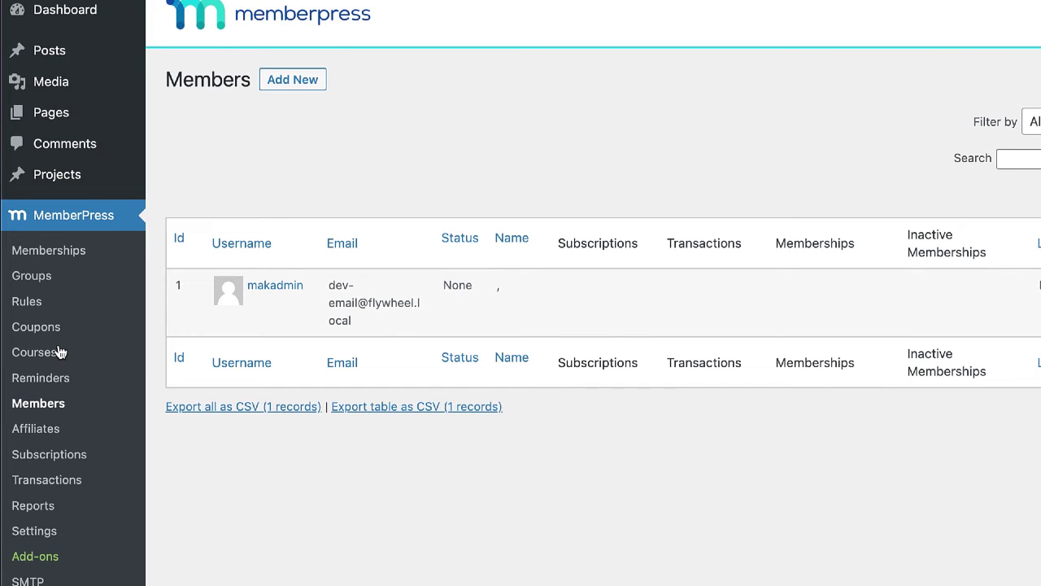
mouse_move(294, 314)
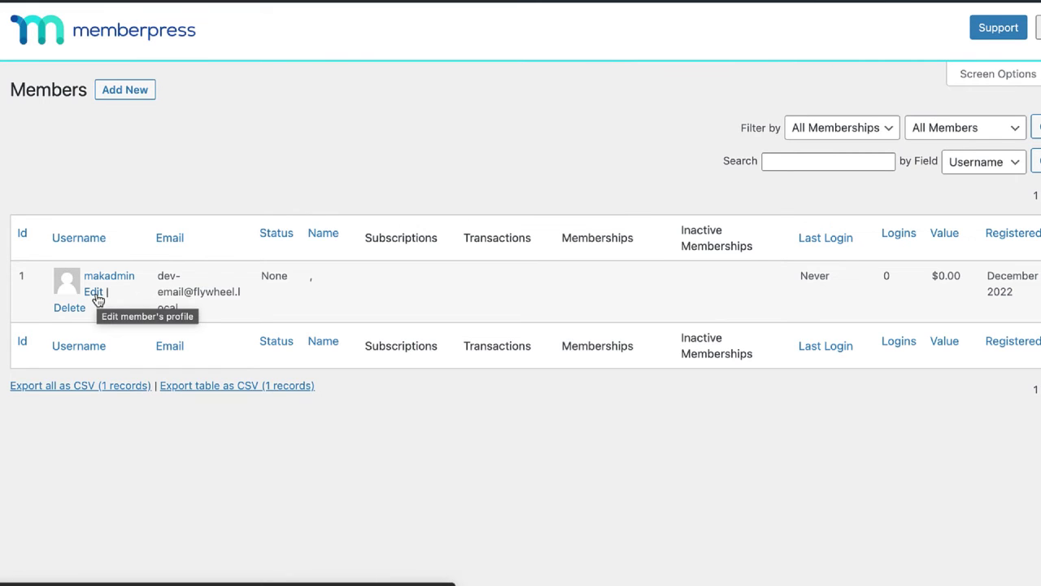
left_click(92, 296)
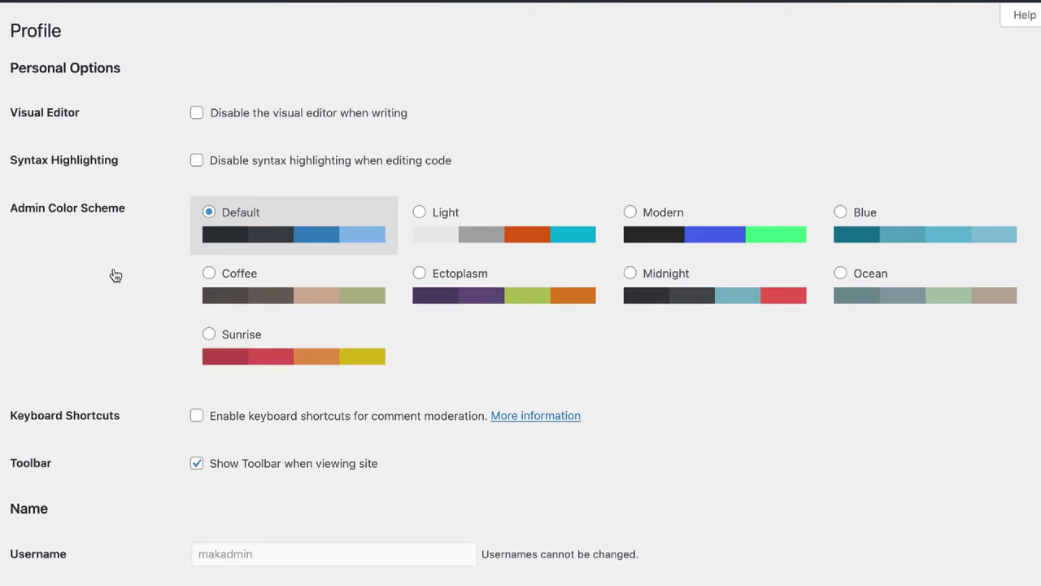
scroll(137, 353, "down", 10)
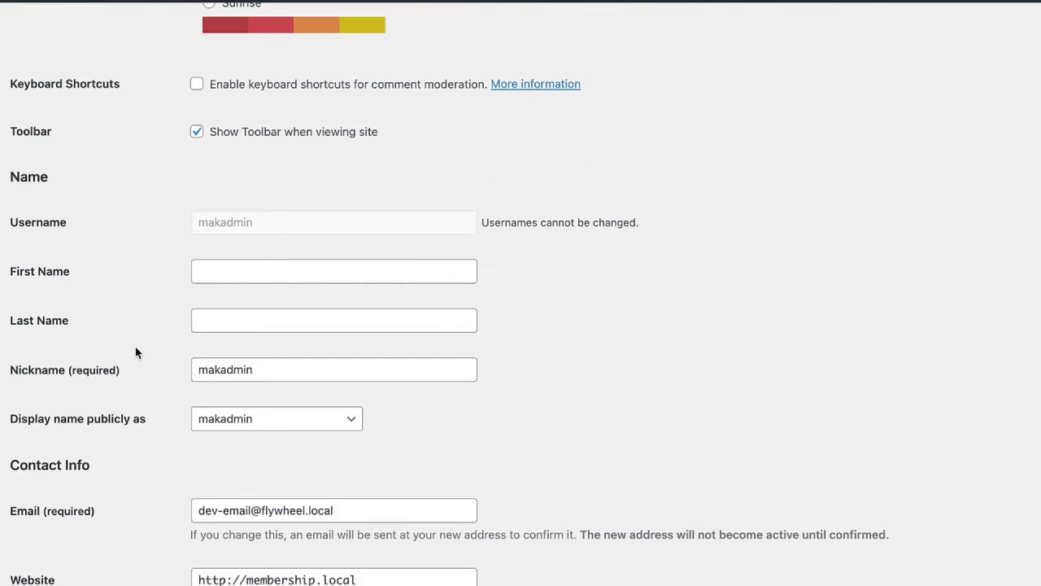
scroll(136, 352, "down", 12)
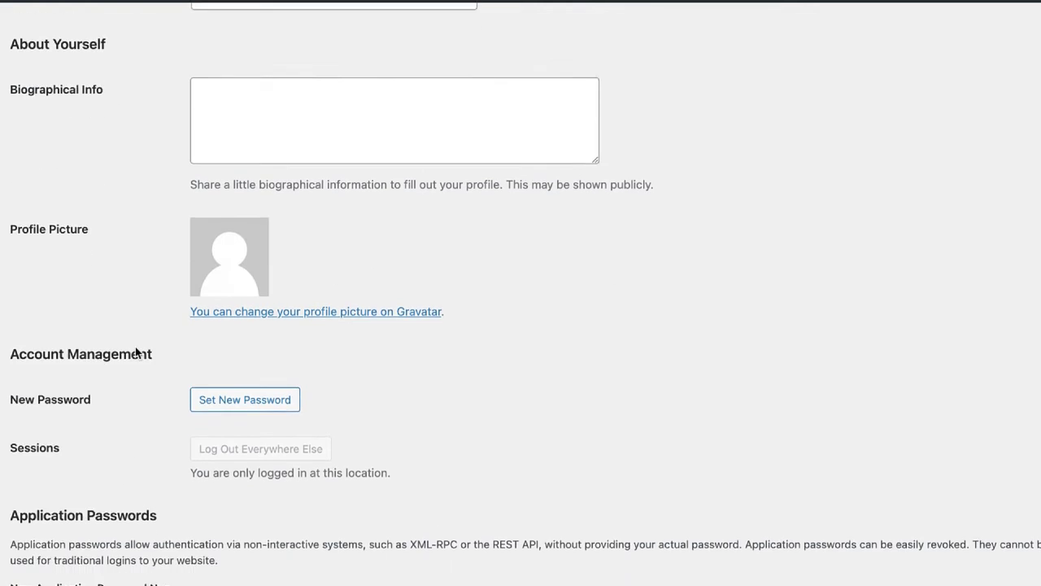
scroll(136, 352, "down", 2)
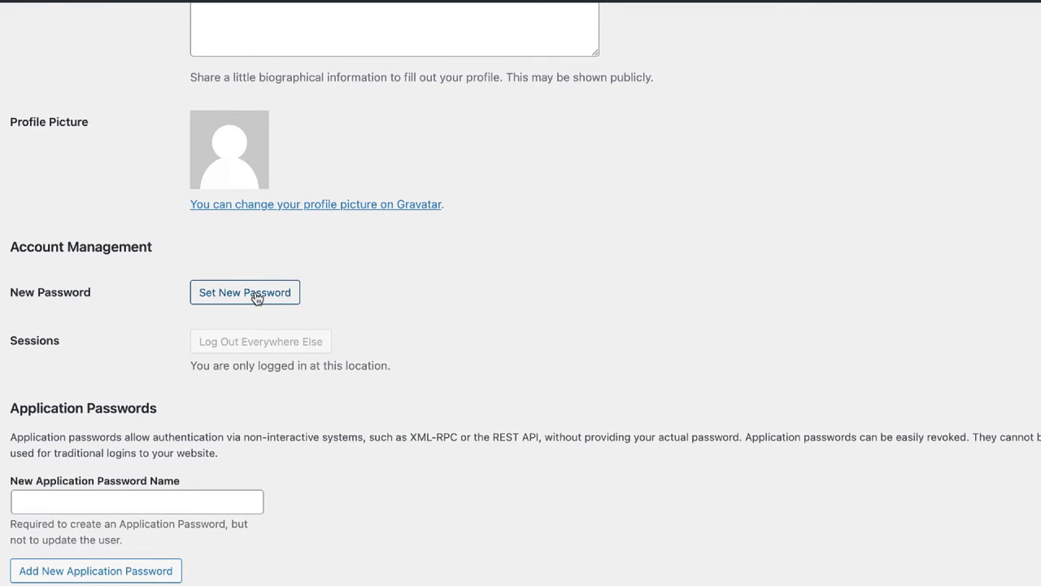
scroll(155, 334, "down", 9)
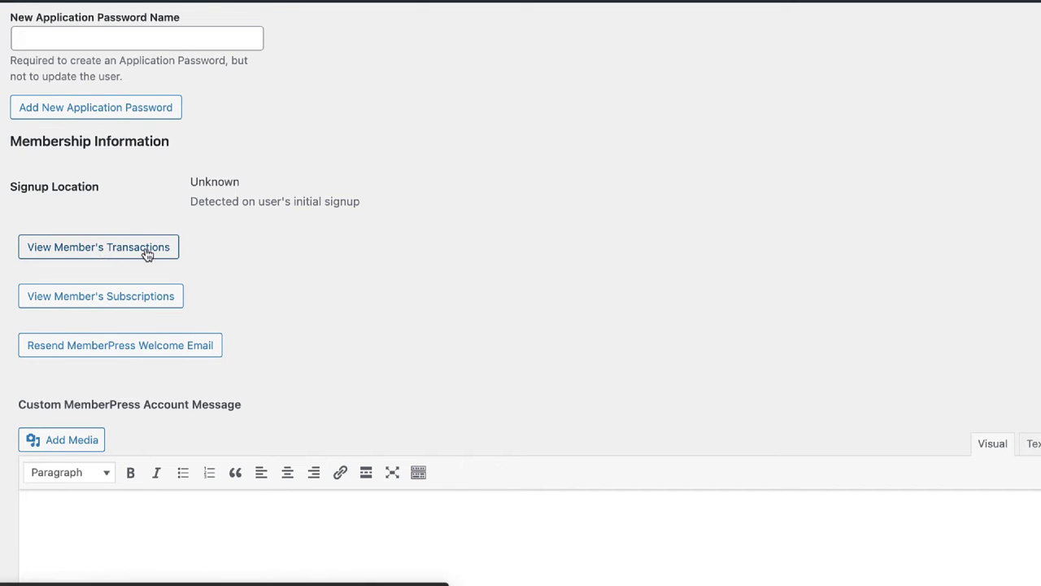
Step: View the member's subscriptions and the MemberPress transactions list
left_click(124, 298)
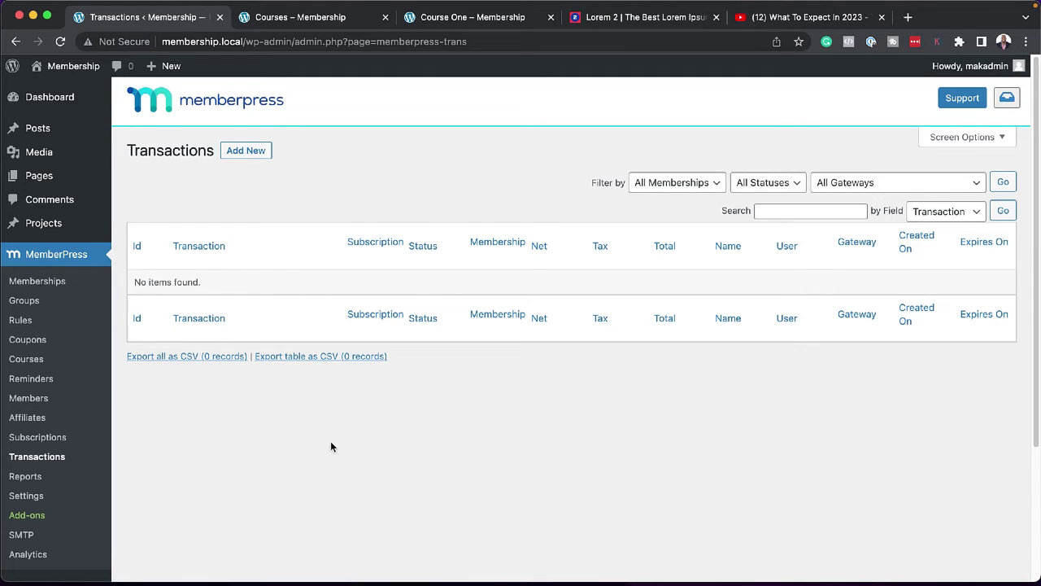
scroll(232, 502, "down", 2)
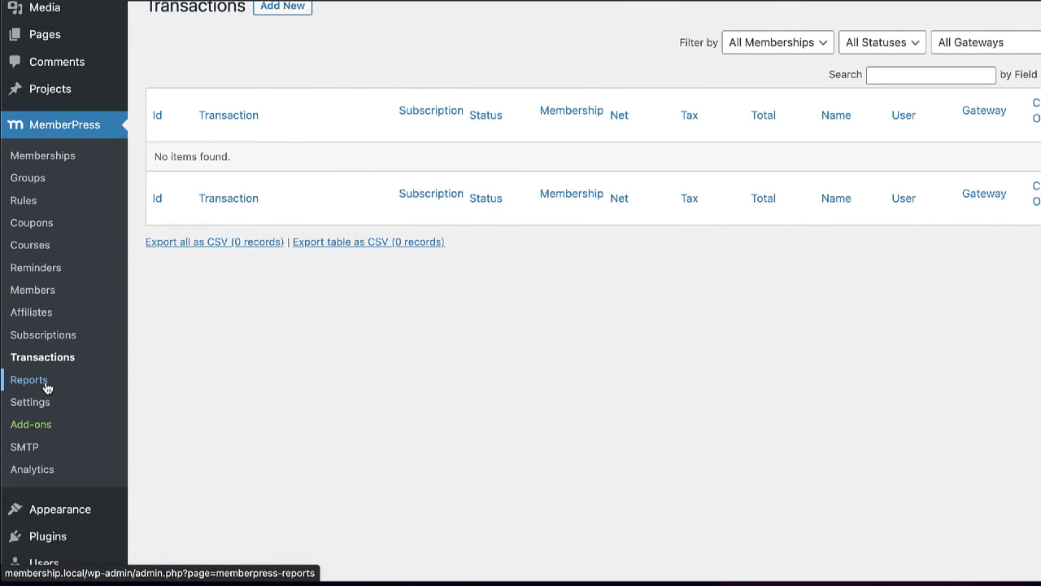
Step: Open the MemberPress reports, choose November for the monthly report, and view the yearly and all-time reports
left_click(46, 387)
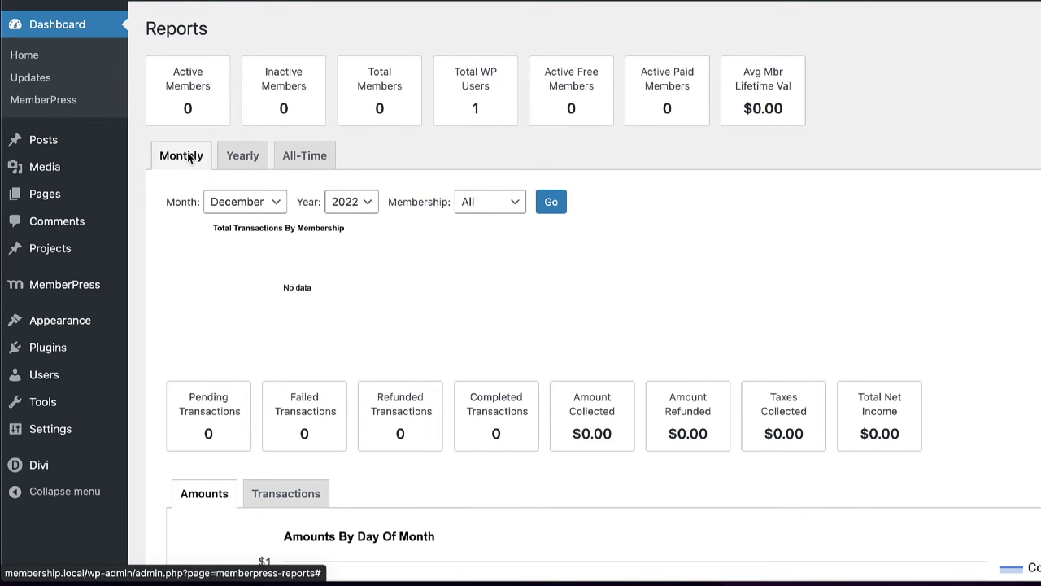
left_click(273, 203)
left_click(268, 184)
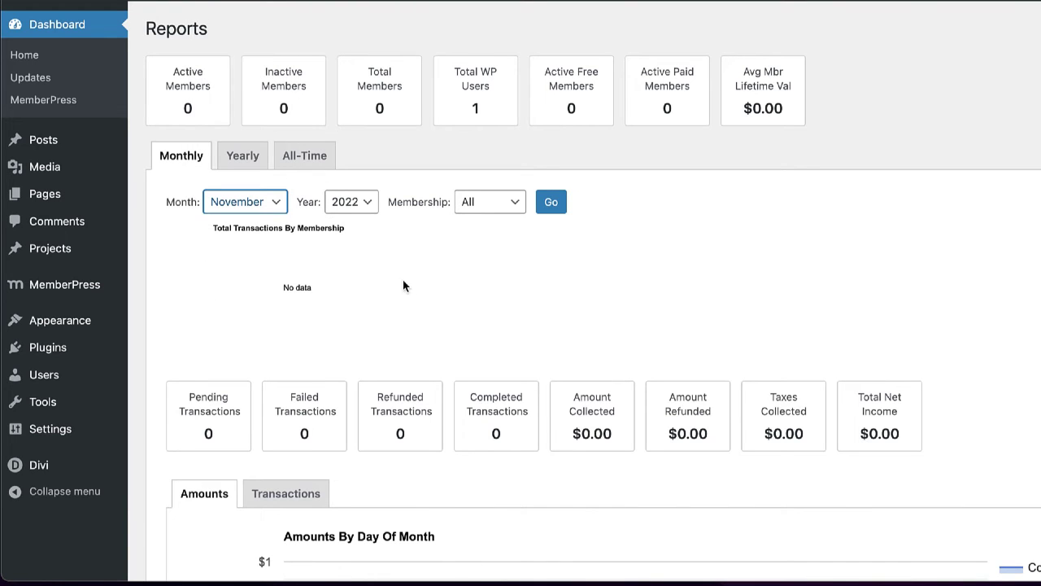
left_click(247, 160)
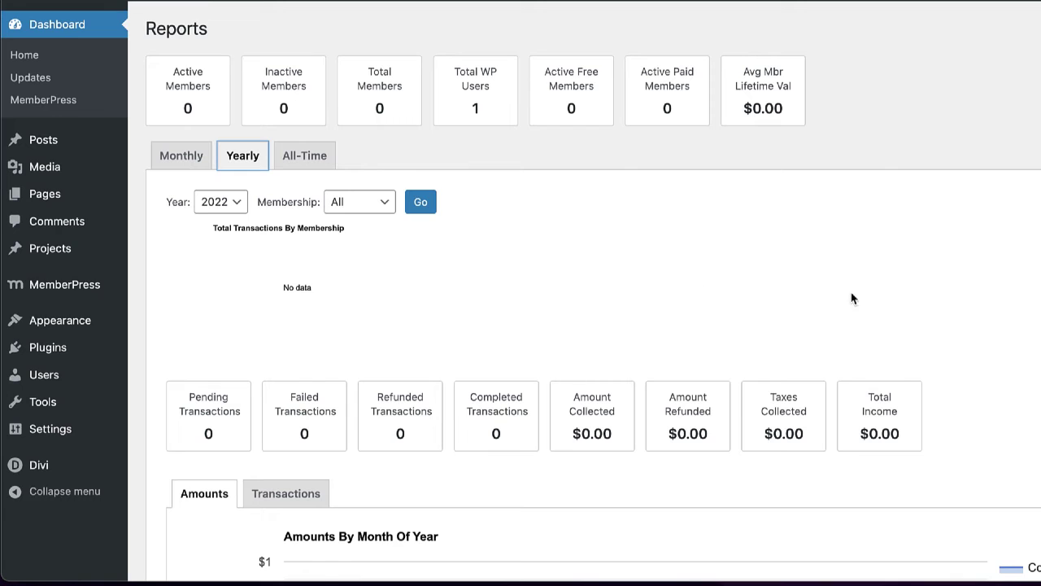
left_click(316, 164)
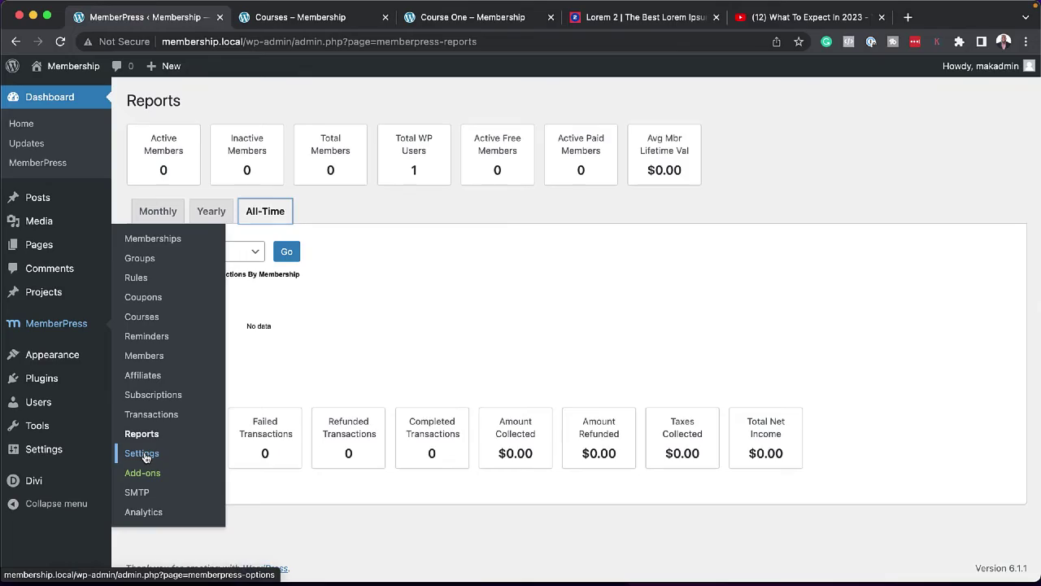
Step: Open the MemberPress settings, examine the license activation information and display the reserved pages settings
left_click(135, 455)
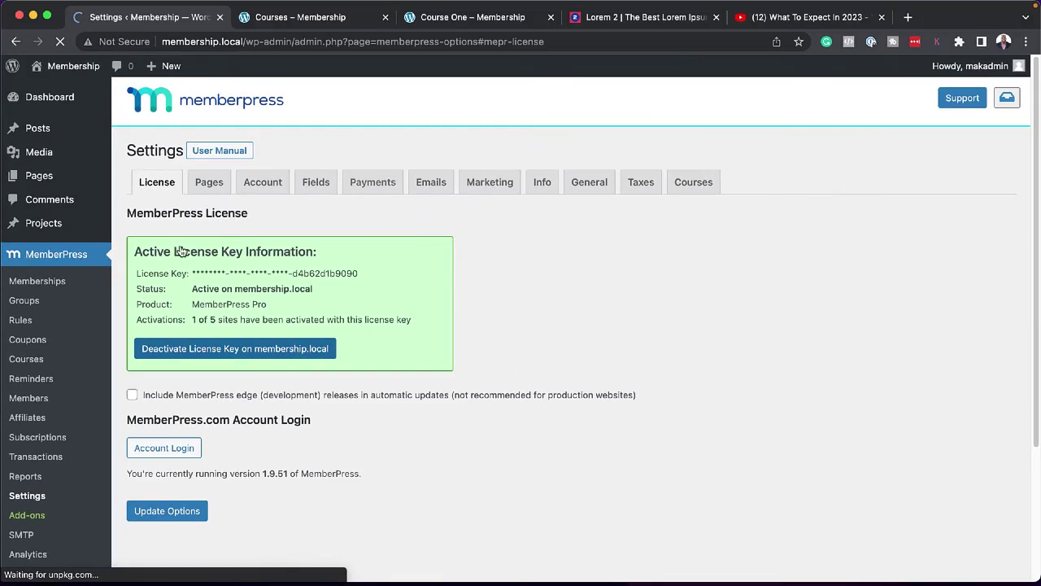
left_click_drag(191, 320, 434, 326)
left_click(433, 326)
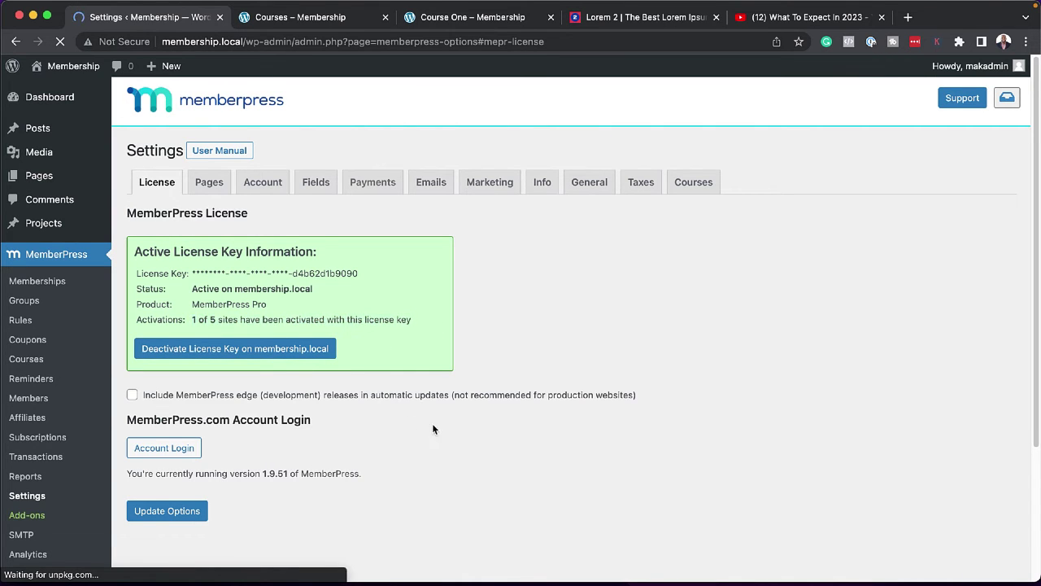
left_click(210, 184)
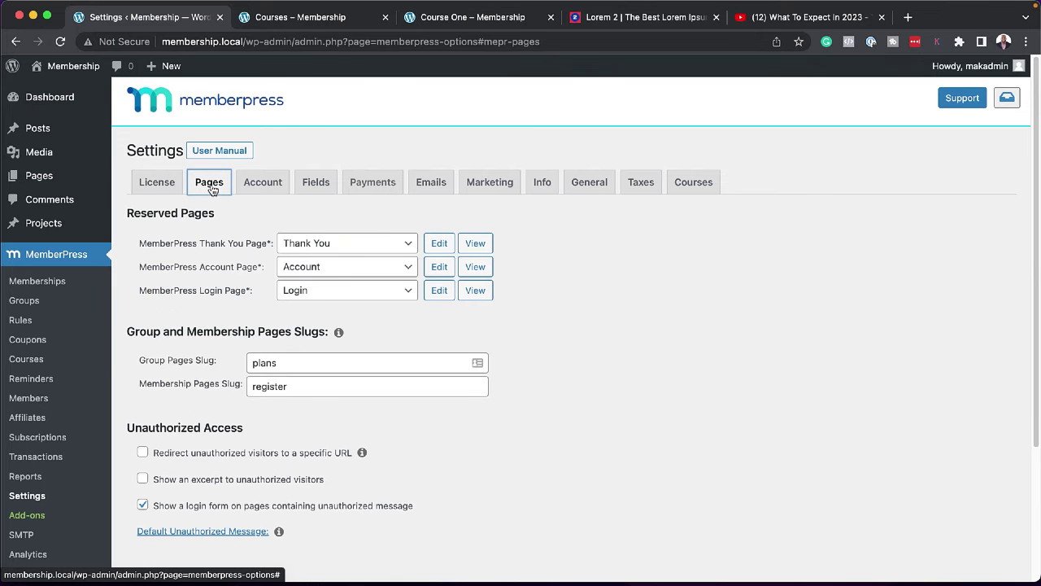